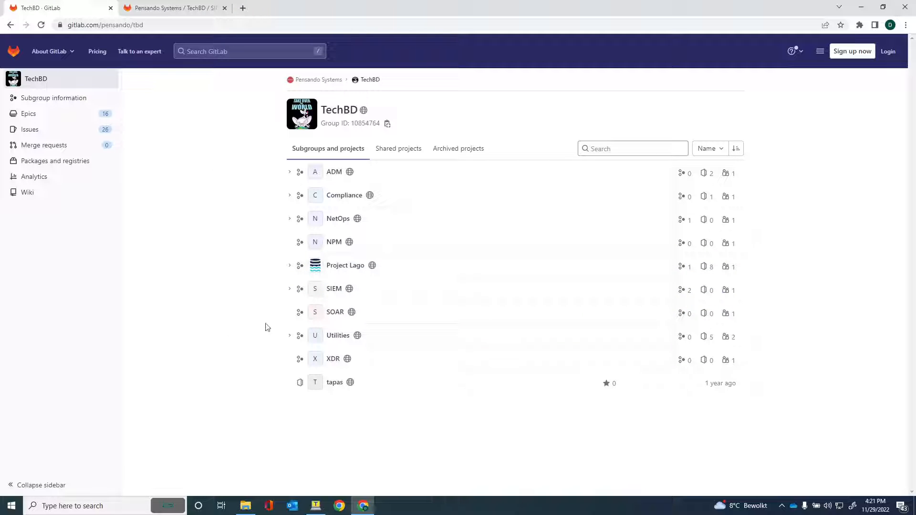
# Navigate SIEM > Elastic > elk-pensando in GitLab and scroll down to the README's Quick Start steps.
pyautogui.click(333, 292)
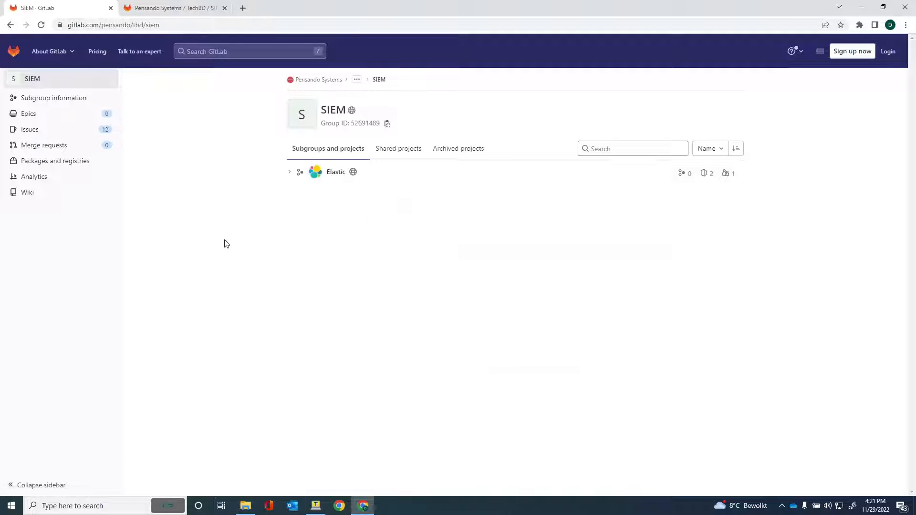
pyautogui.click(335, 175)
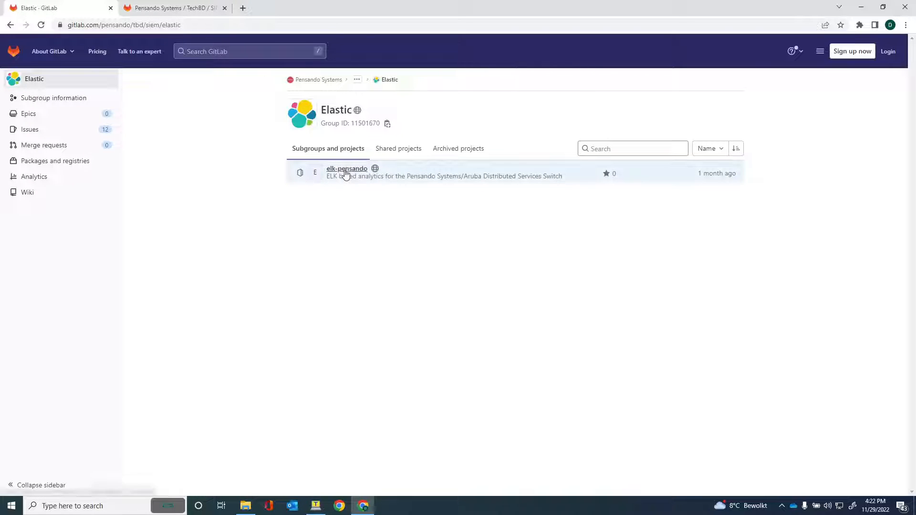
pyautogui.click(345, 171)
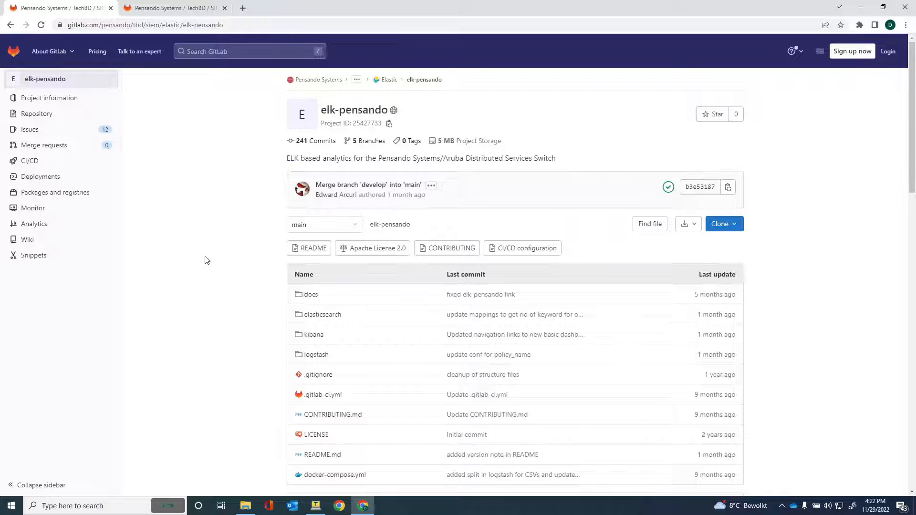
pyautogui.scroll(-5, 207, 260)
pyautogui.scroll(4, 206, 260)
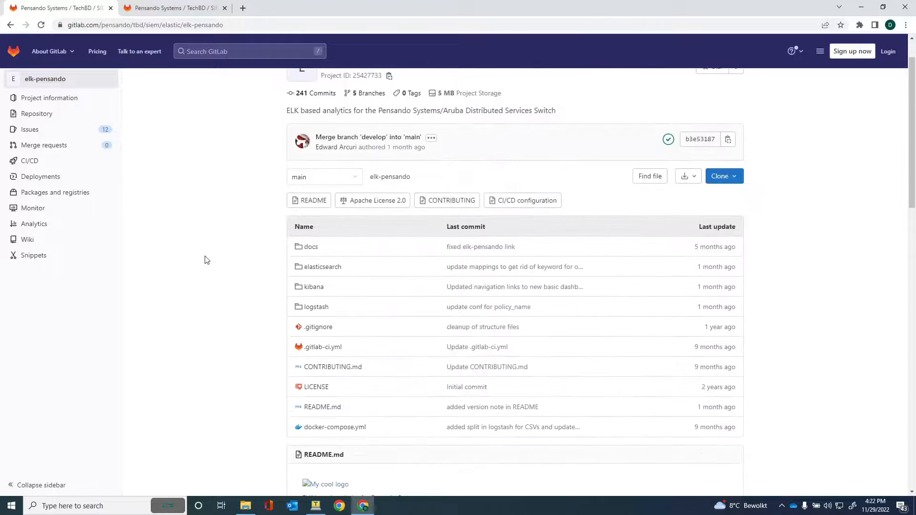
pyautogui.scroll(-3, 201, 313)
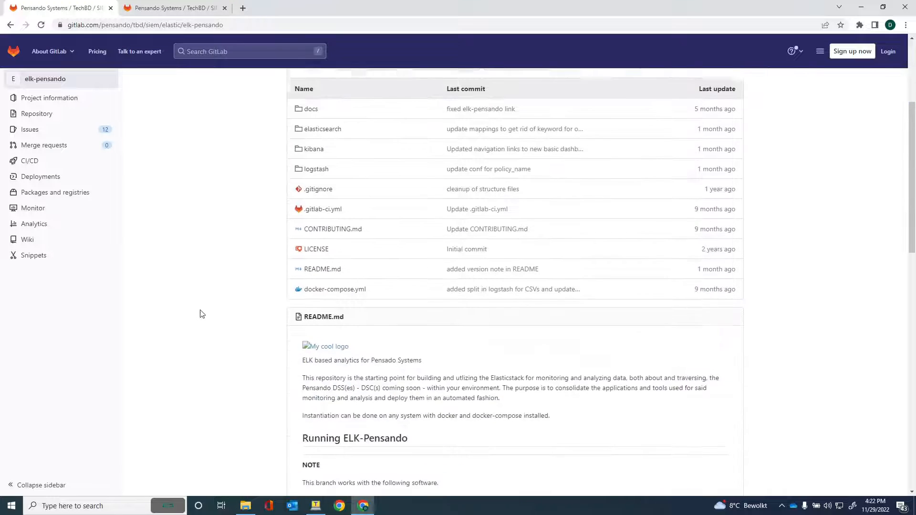
pyautogui.scroll(-3, 200, 314)
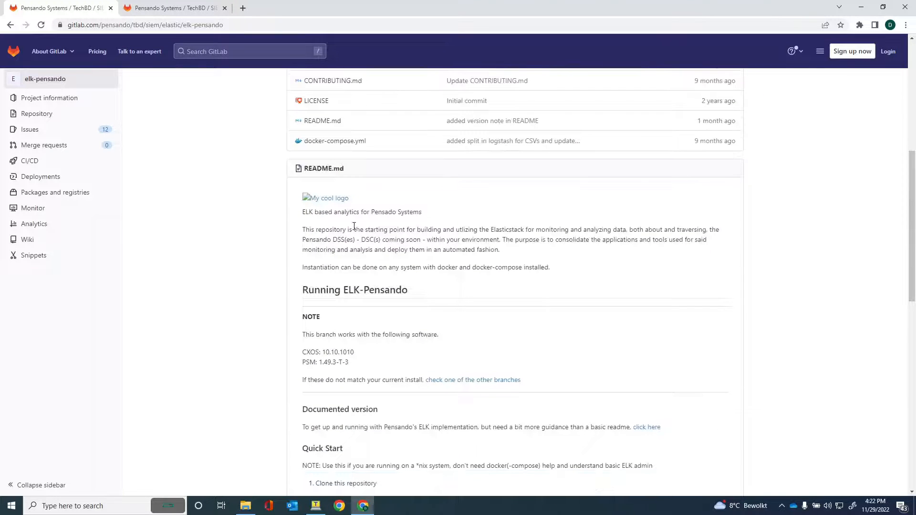
pyautogui.scroll(-2, 354, 225)
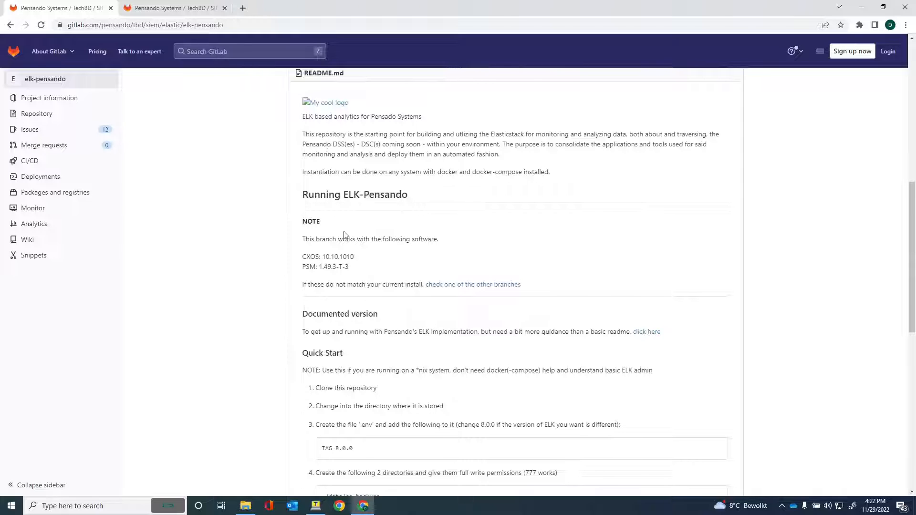
pyautogui.scroll(-3, 339, 190)
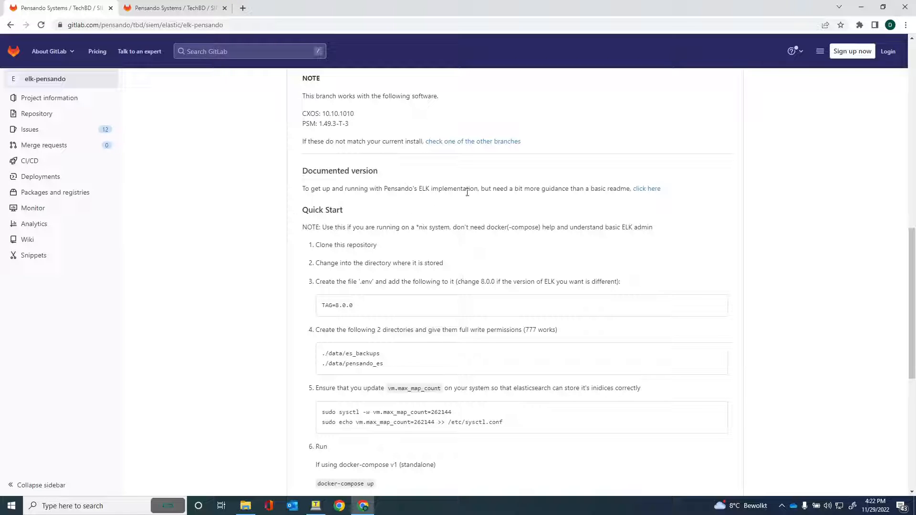
# Follow the README's documentation link through Overview to the Download page and select the git clone command.
pyautogui.click(643, 190)
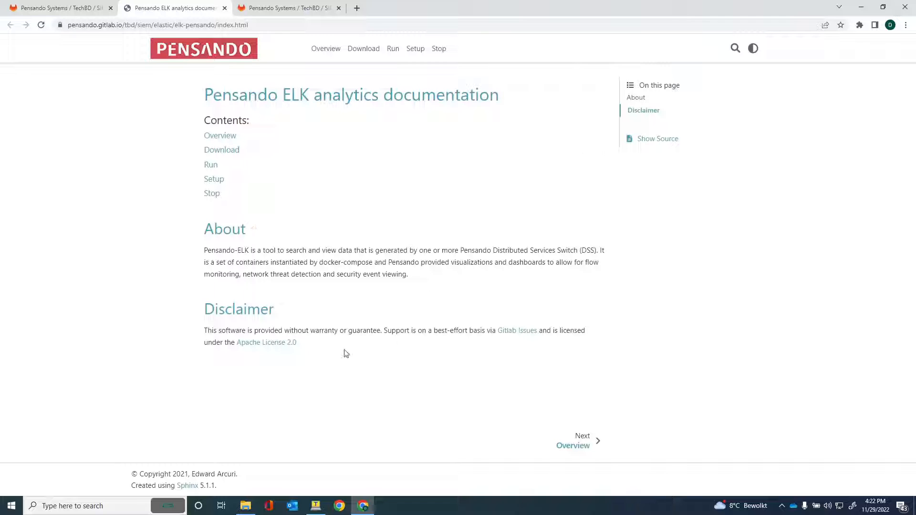
pyautogui.click(587, 437)
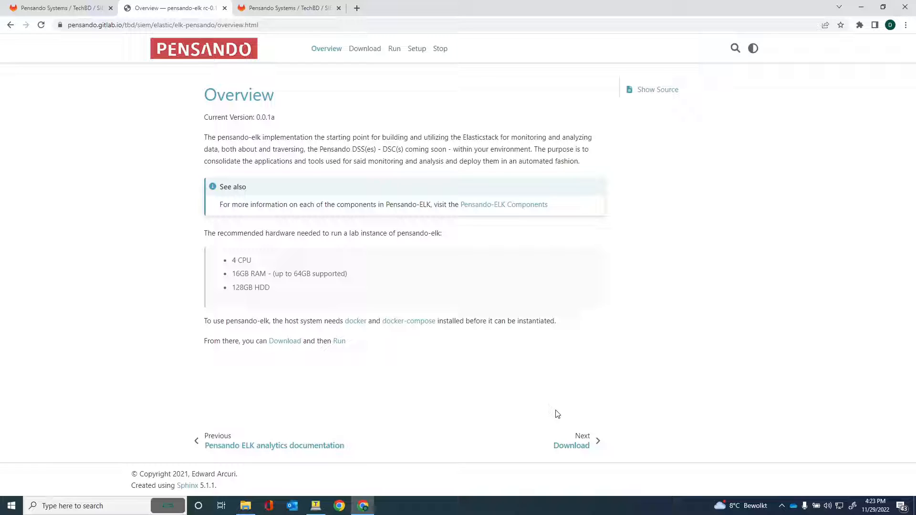
pyautogui.click(585, 440)
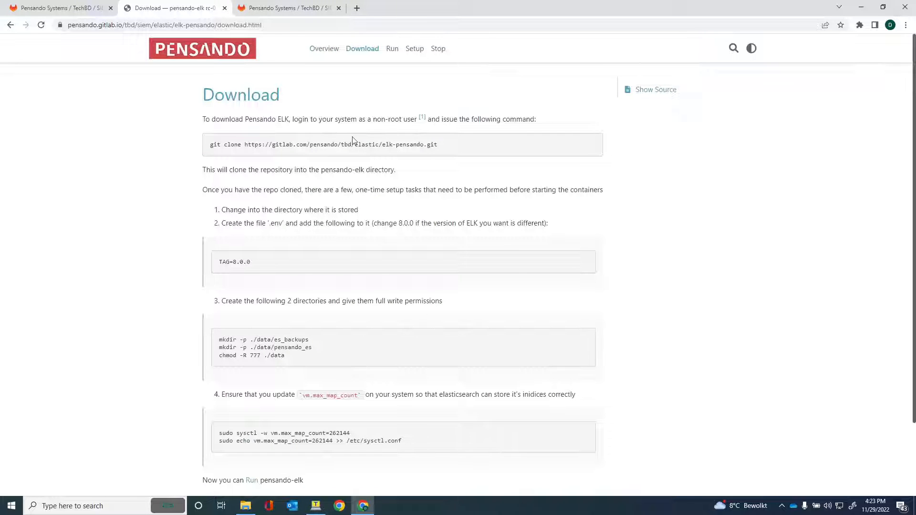
pyautogui.scroll(-1, 334, 144)
pyautogui.scroll(1, 321, 145)
pyautogui.moveTo(439, 149); pyautogui.dragTo(210, 146)
pyautogui.hotkey('ctrl', 'c')
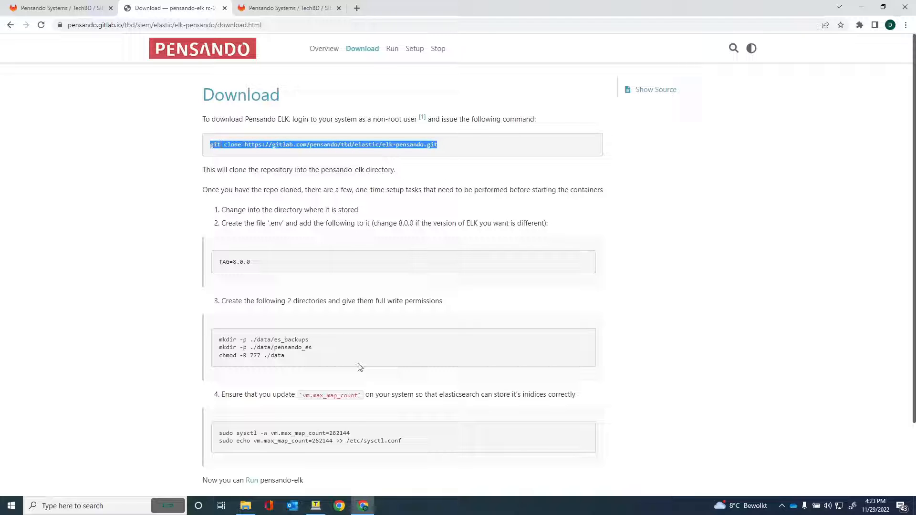
# Change to /home/aruba in the terminal and list its contents.
pyautogui.click(316, 506)
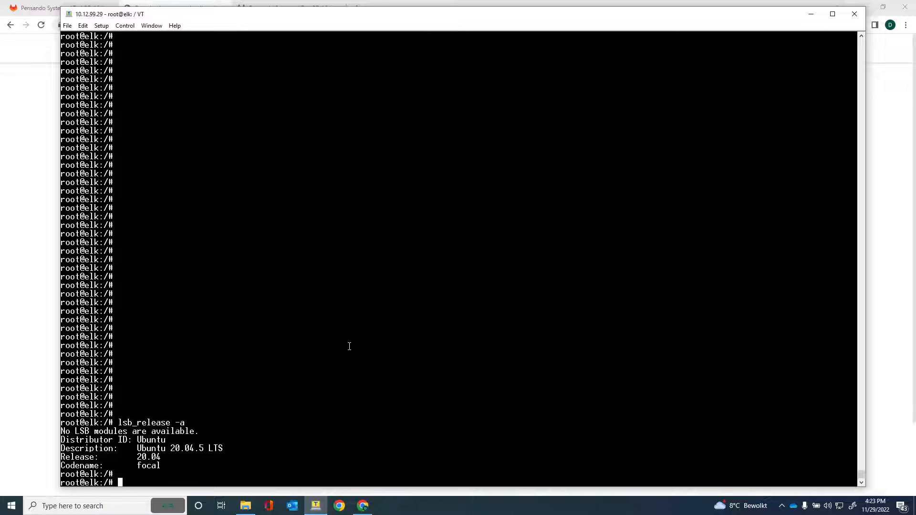
pyautogui.press('Return')
pyautogui.press('Return')
pyautogui.press('Return')
pyautogui.press('Return')
pyautogui.press('Return')
pyautogui.write('cd /')
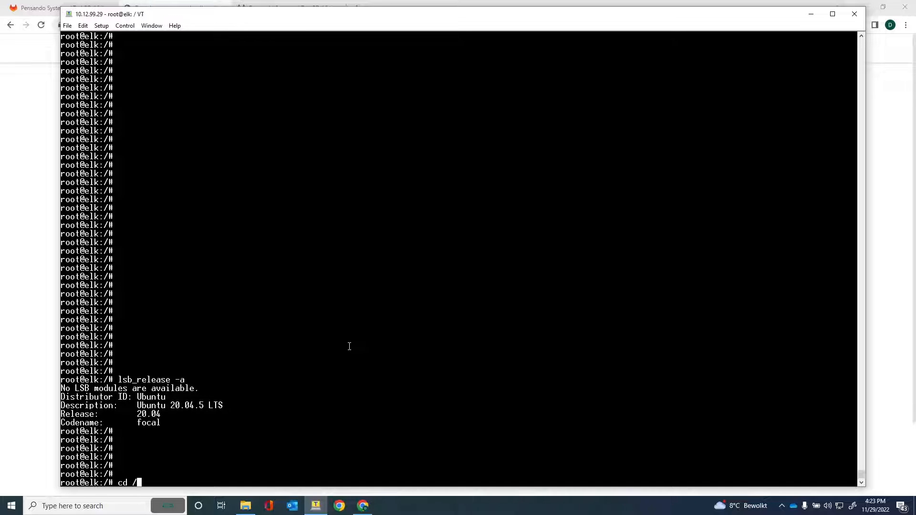
pyautogui.write('home/a')
pyautogui.press('Tab')
pyautogui.press('Return')
pyautogui.write('ls')
pyautogui.press('Return')
pyautogui.press('Return')
pyautogui.press('Return')
pyautogui.press('Return')
pyautogui.press('Return')
pyautogui.press('Return')
pyautogui.press('Return')
pyautogui.press('Return')
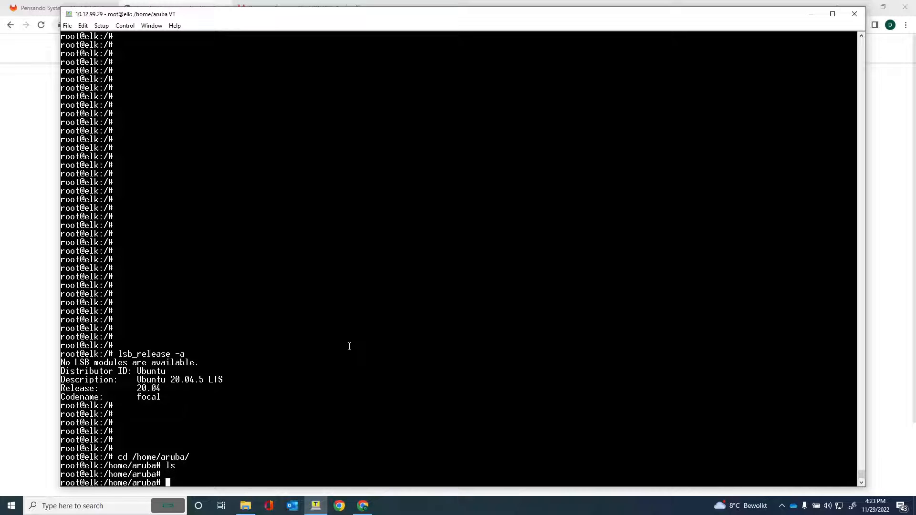
pyautogui.press('Return')
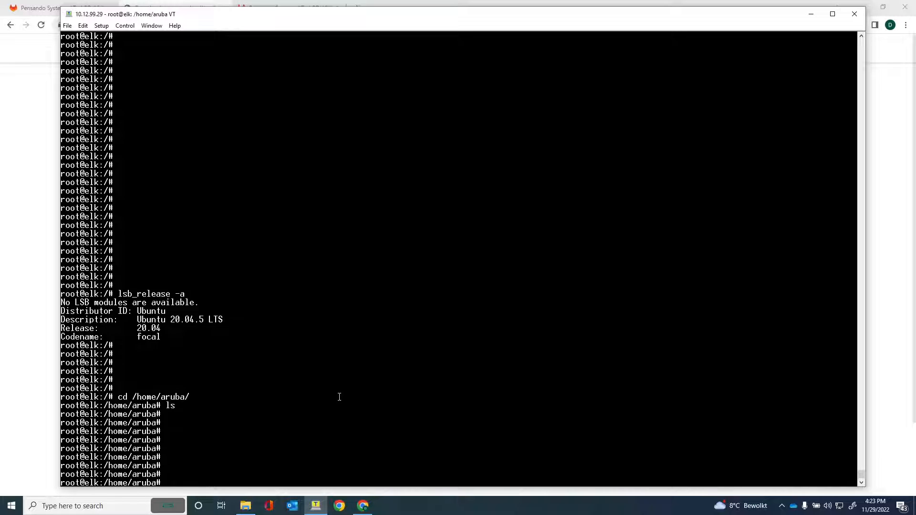
# Paste and run the git clone command, confirm the new folder, and cd into elk-pensando/.
pyautogui.rightClick(339, 397)
pyautogui.press('Return')
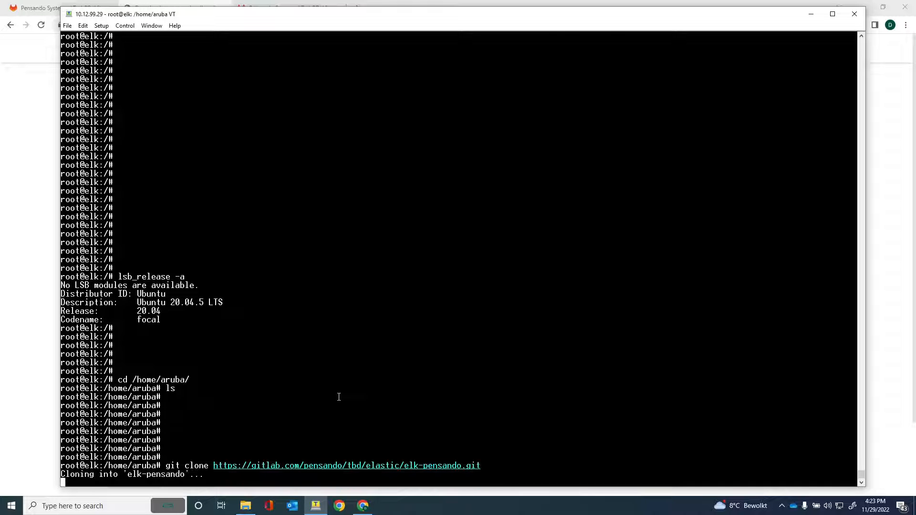
pyautogui.press('Return')
pyautogui.press('Return')
pyautogui.press('Return')
pyautogui.press('Return')
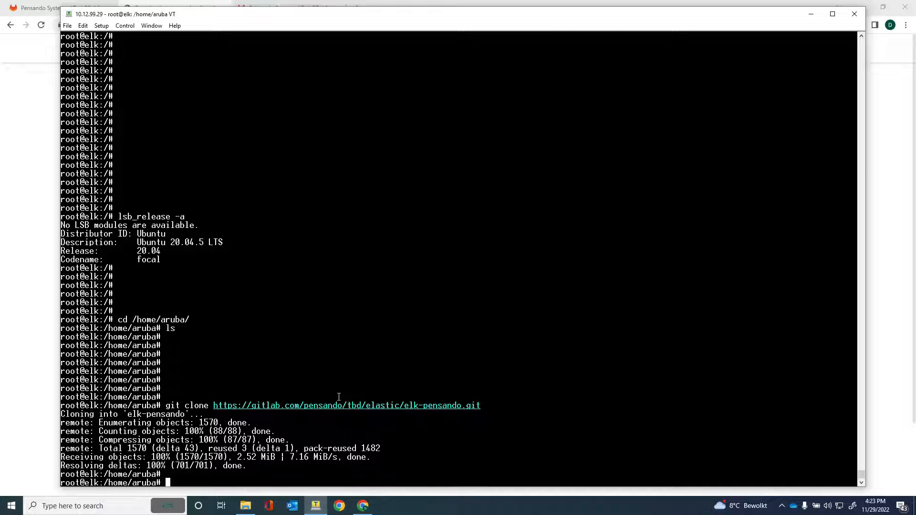
pyautogui.write('ls')
pyautogui.press('Return')
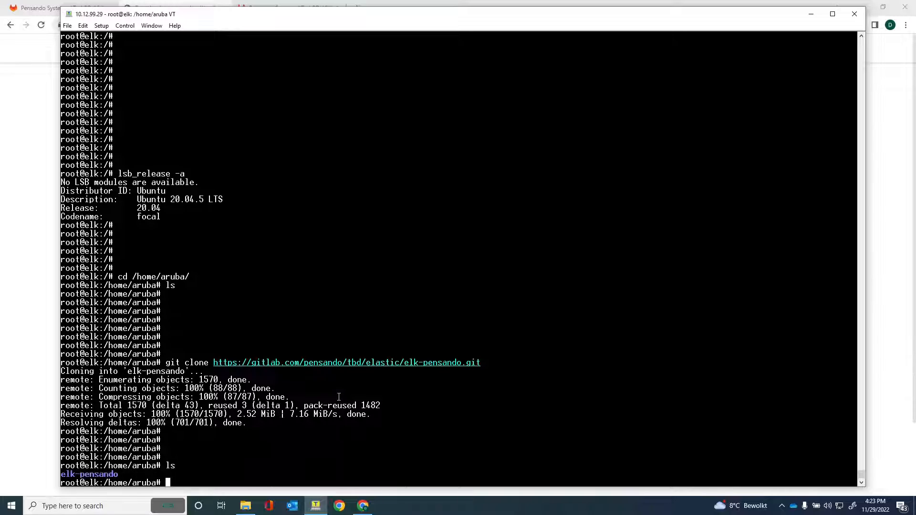
pyautogui.write('cd elk-pensando/')
pyautogui.press('Return')
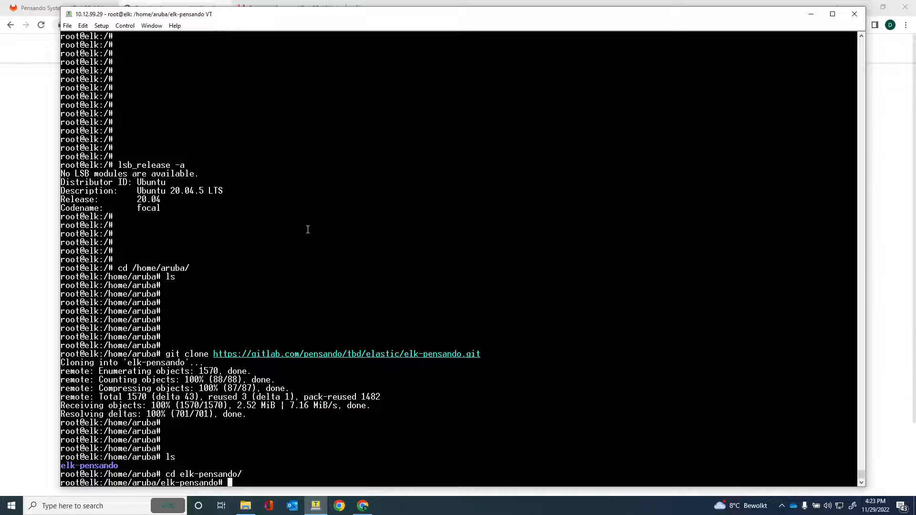
pyautogui.moveTo(248, 19); pyautogui.dragTo(490, 26)
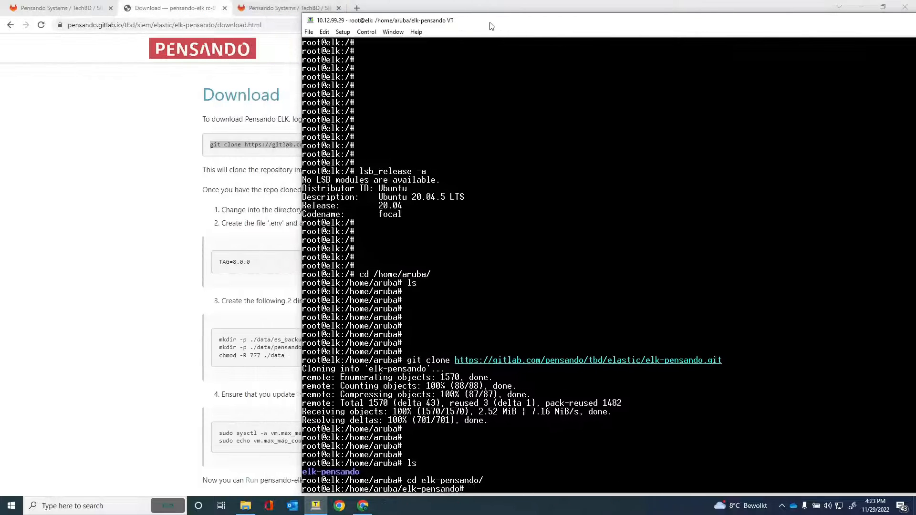
# Scroll through the one-time setup steps on the documentation's Download page.
pyautogui.click(173, 232)
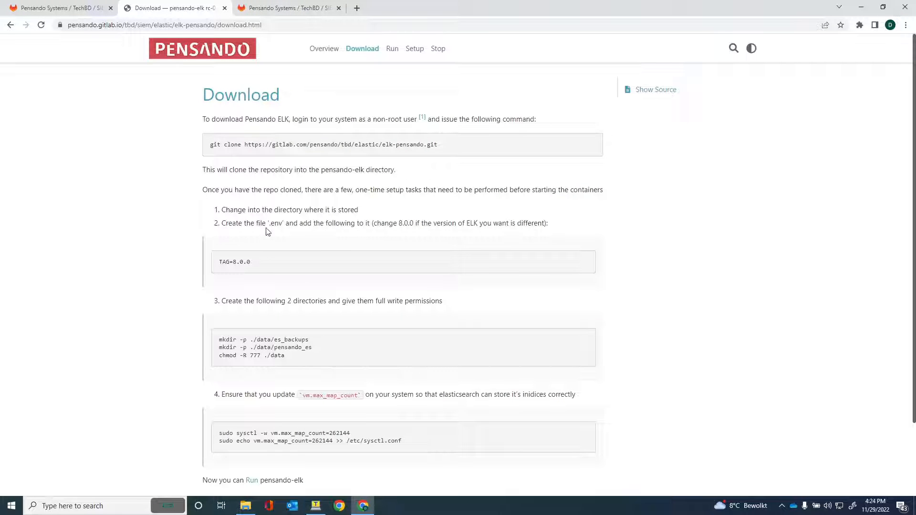
pyautogui.scroll(-1, 268, 219)
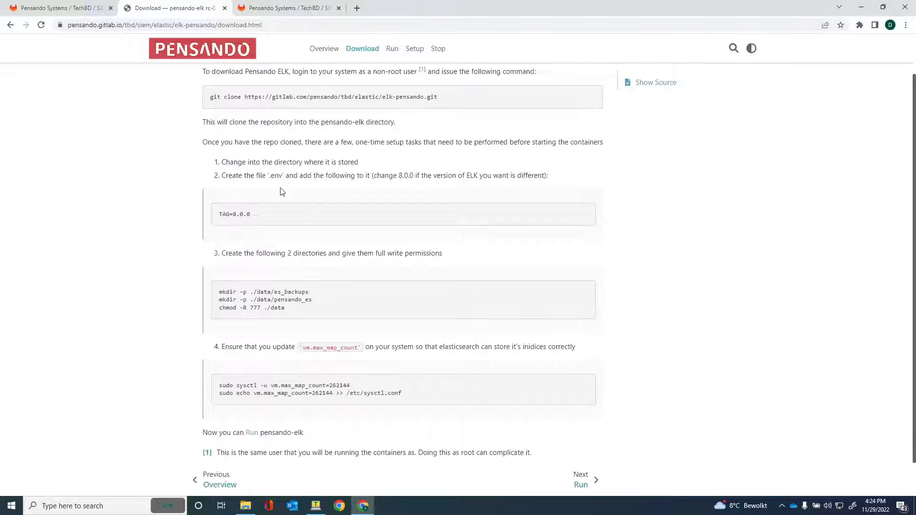
pyautogui.scroll(-1, 137, 324)
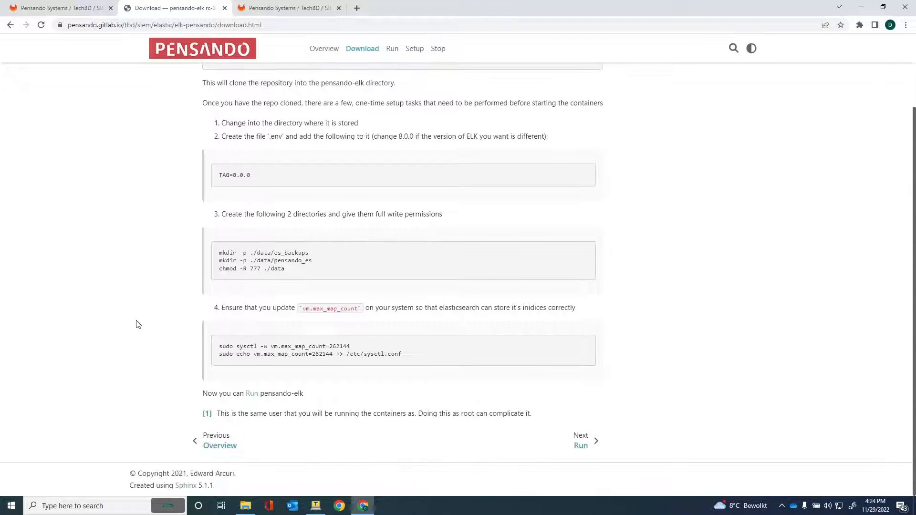
pyautogui.scroll(1, 138, 324)
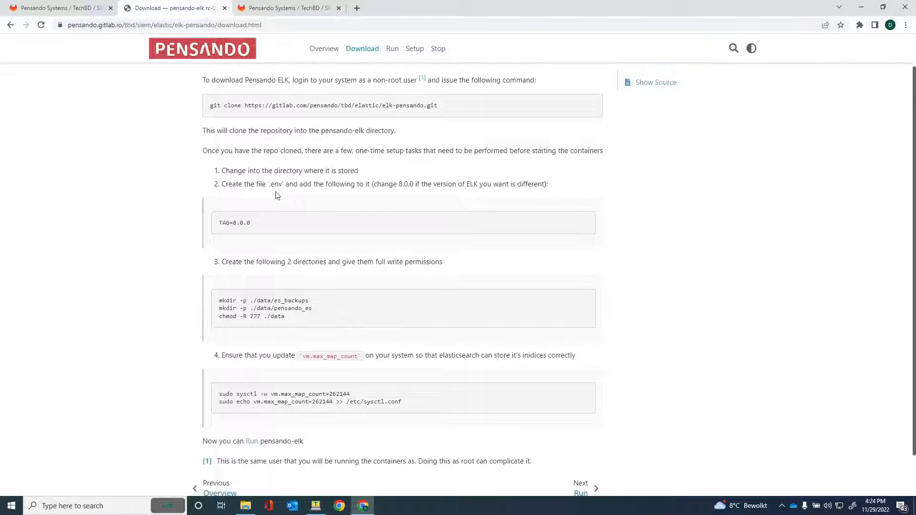
# Bring the terminal back beside the docs and enter the nano .env command.
pyautogui.click(315, 506)
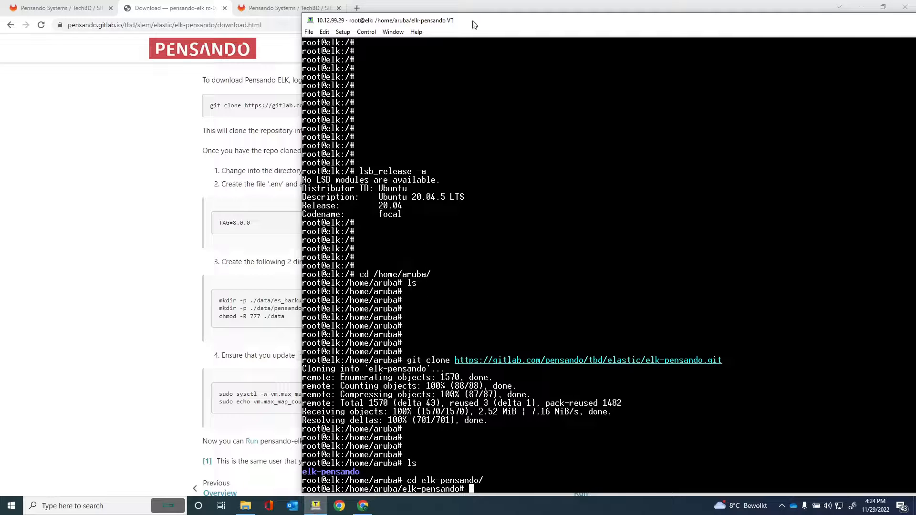
pyautogui.moveTo(474, 21); pyautogui.dragTo(496, 8)
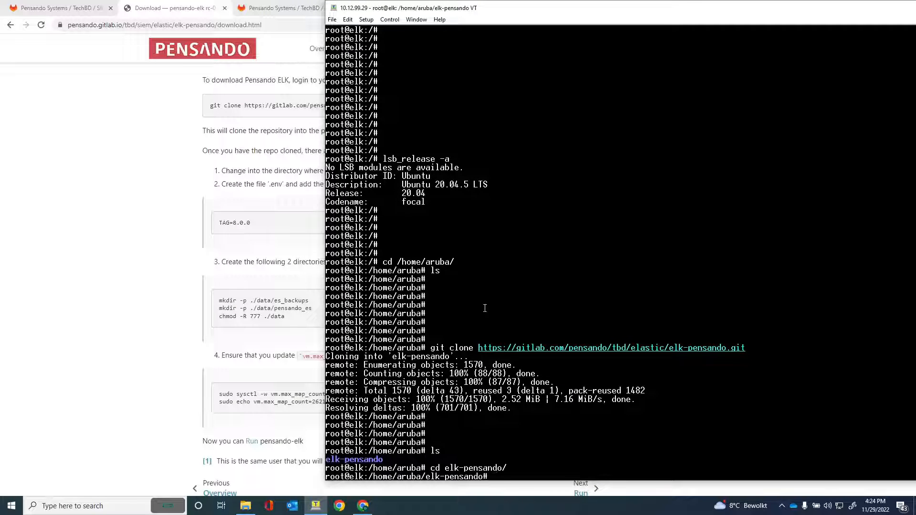
pyautogui.write('nano .env')
# Write TAG=8.0.0 into the new .env file in nano, save it, and exit.
pyautogui.press('Return')
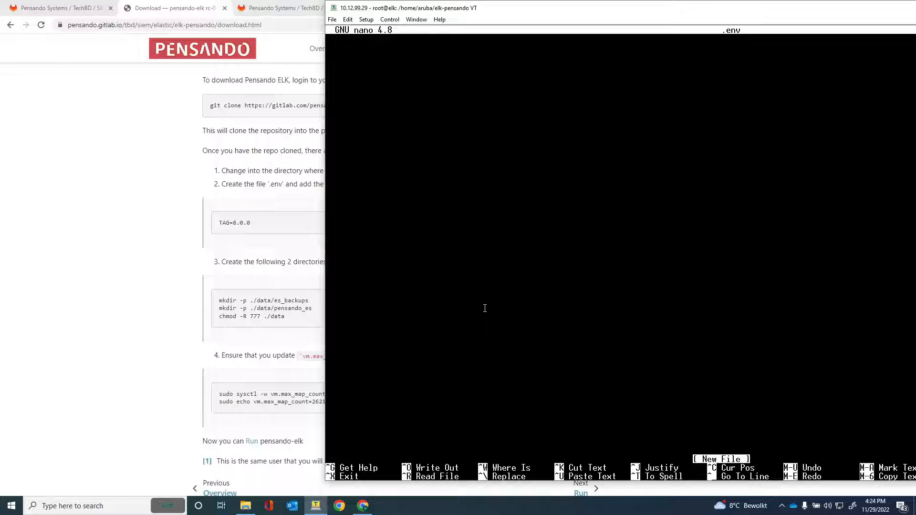
pyautogui.write('TAG=8.0.0')
pyautogui.hotkey('ctrl', 'o')
pyautogui.press('Return')
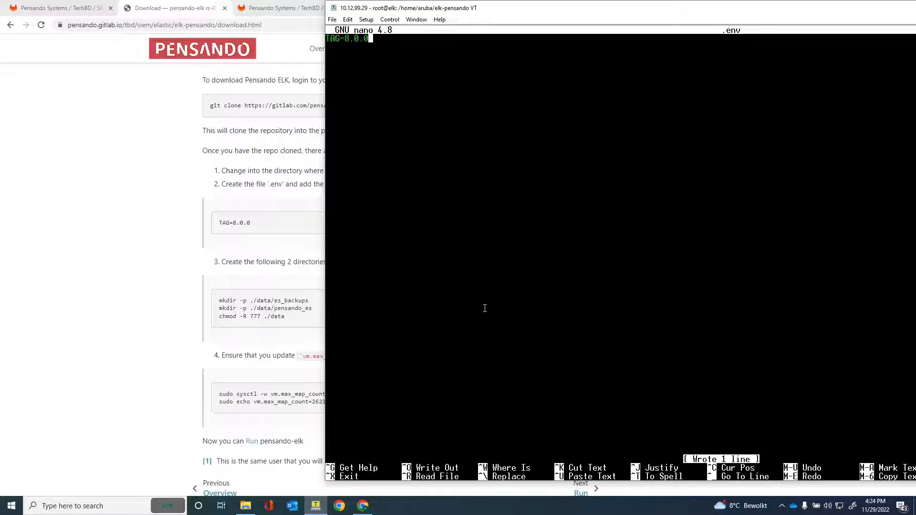
pyautogui.hotkey('ctrl', 'x')
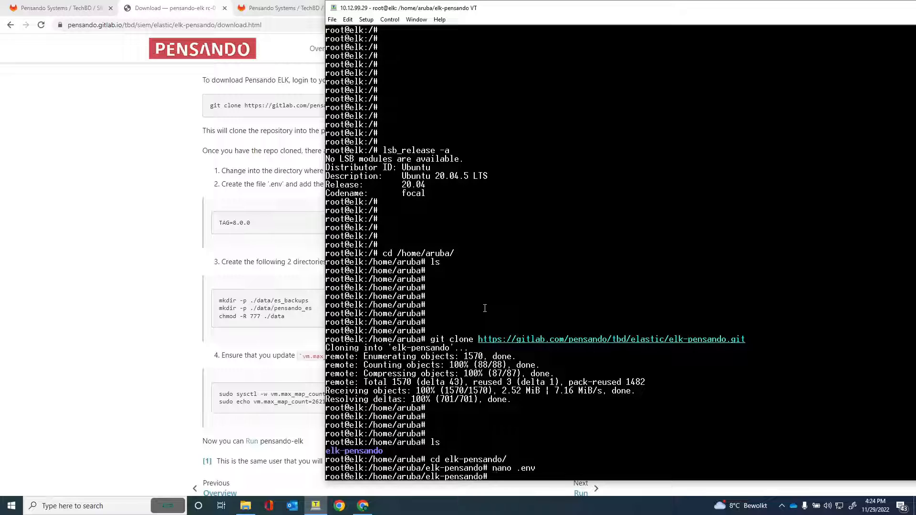
pyautogui.press('Return')
pyautogui.press('Return')
pyautogui.press('Return')
pyautogui.press('Return')
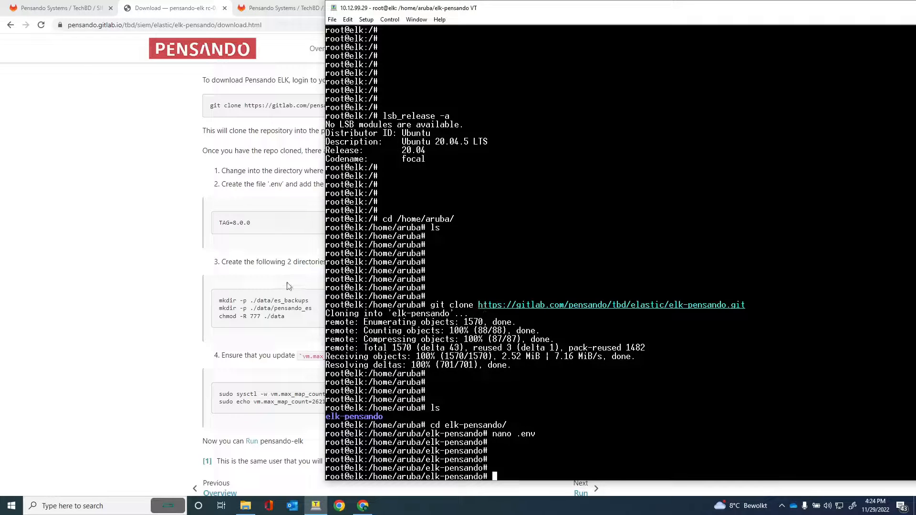
# Create ./data/es_backups and ./data/pensando_es with mkdir -p, then run chmod -R 777 ./data.
pyautogui.moveTo(495, 10); pyautogui.dragTo(519, 10)
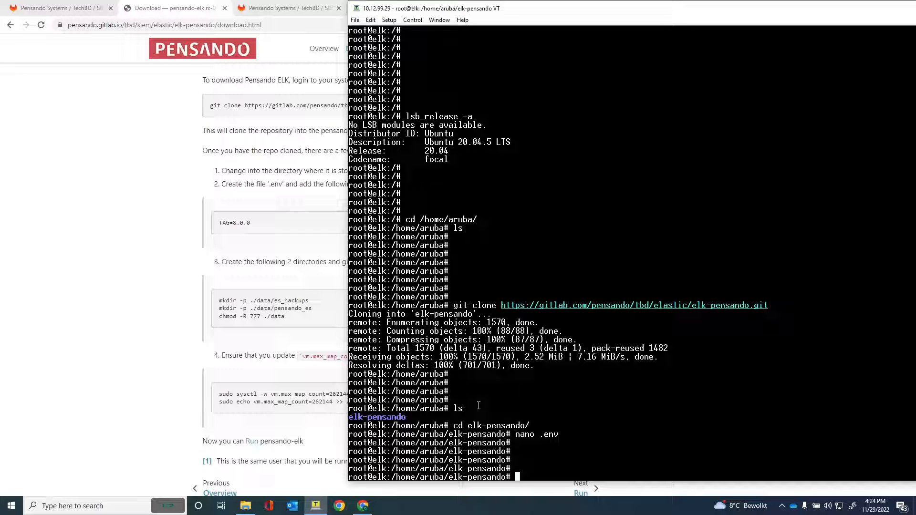
pyautogui.write('mkdir -p ./data/es')
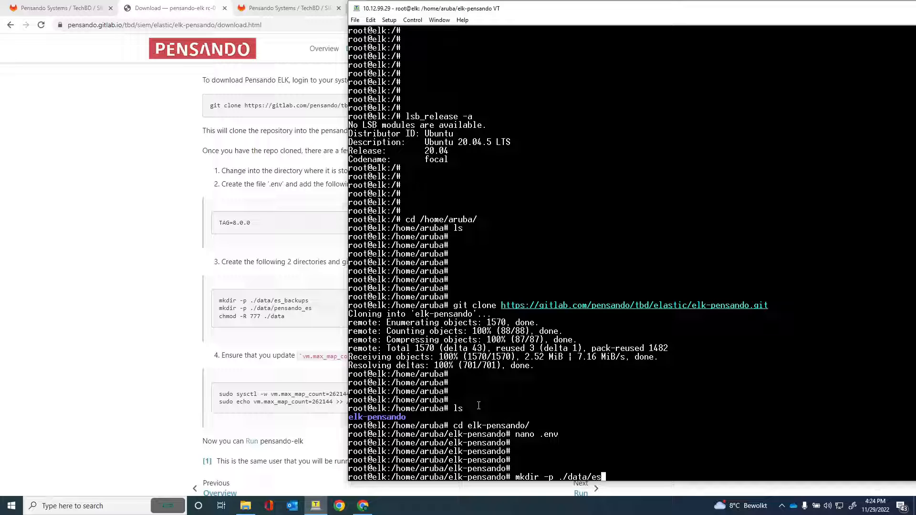
pyautogui.write('_backups')
pyautogui.press('Return')
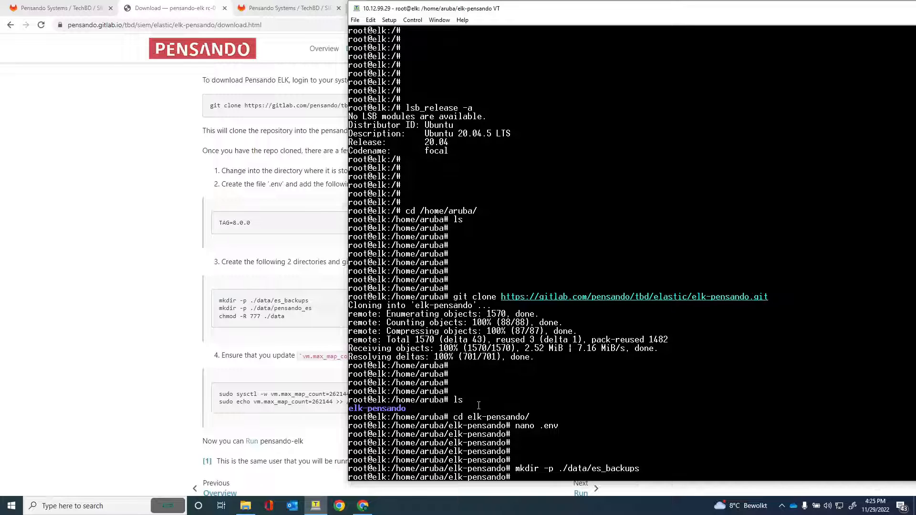
pyautogui.write('mkdir -p ./data/pensando_')
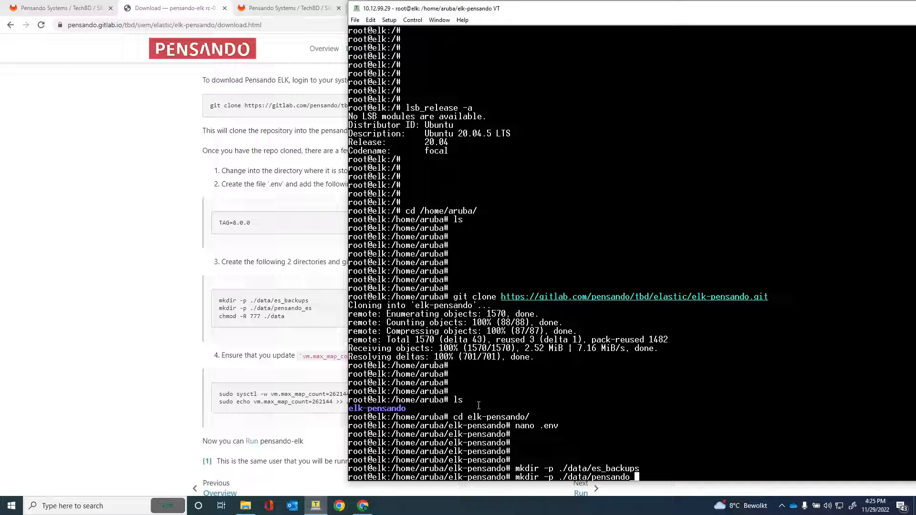
pyautogui.write('es')
pyautogui.press('Return')
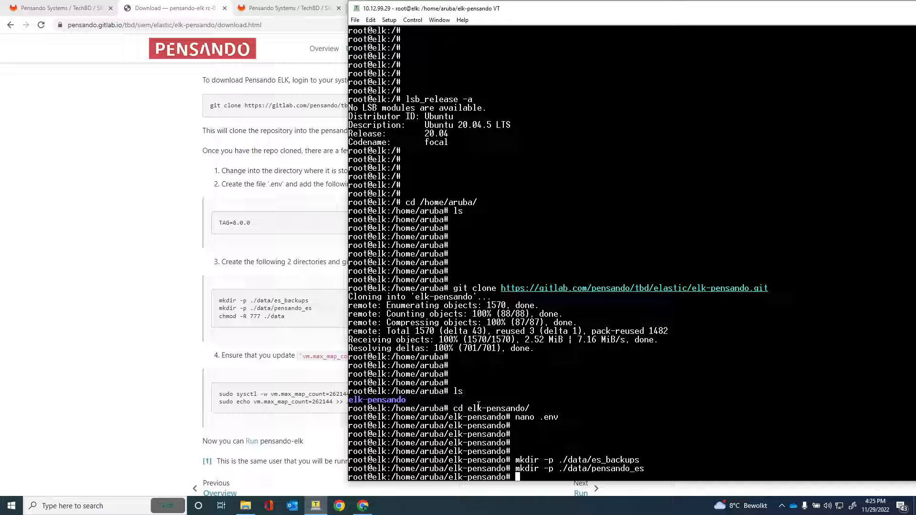
pyautogui.write('m')
pyautogui.write('cchmod -R 777 ./data')
pyautogui.press('Return')
pyautogui.press('Return')
pyautogui.press('Return')
pyautogui.press('Return')
pyautogui.press('Return')
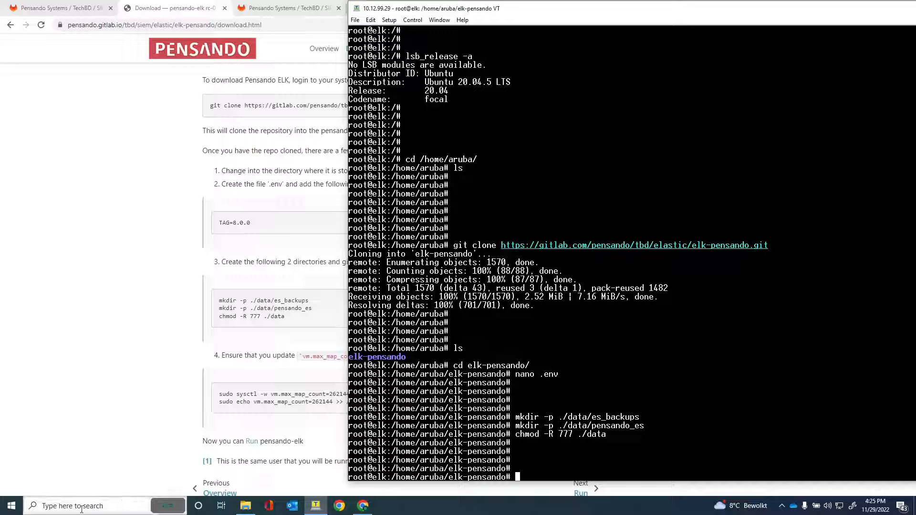
# Copy the sysctl command from the docs and run it to set vm.max_map_count to 262144.
pyautogui.click(84, 422)
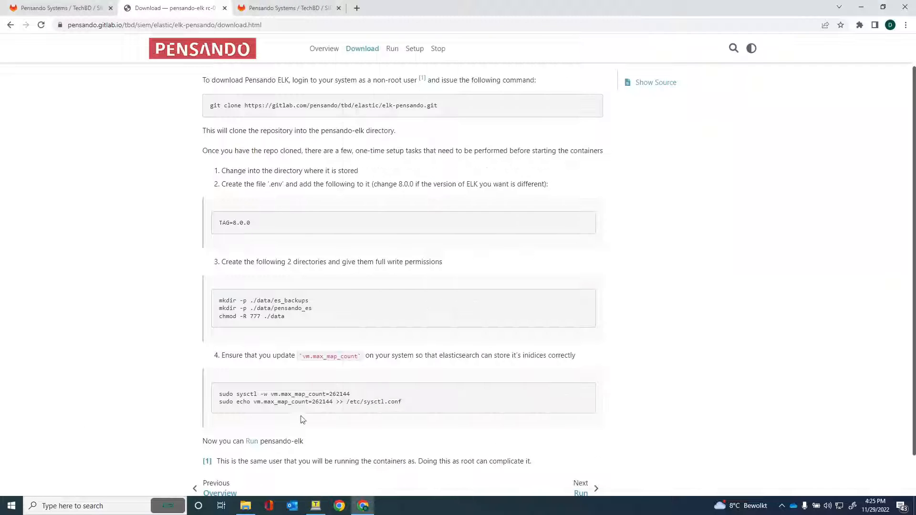
pyautogui.moveTo(349, 394); pyautogui.dragTo(243, 393)
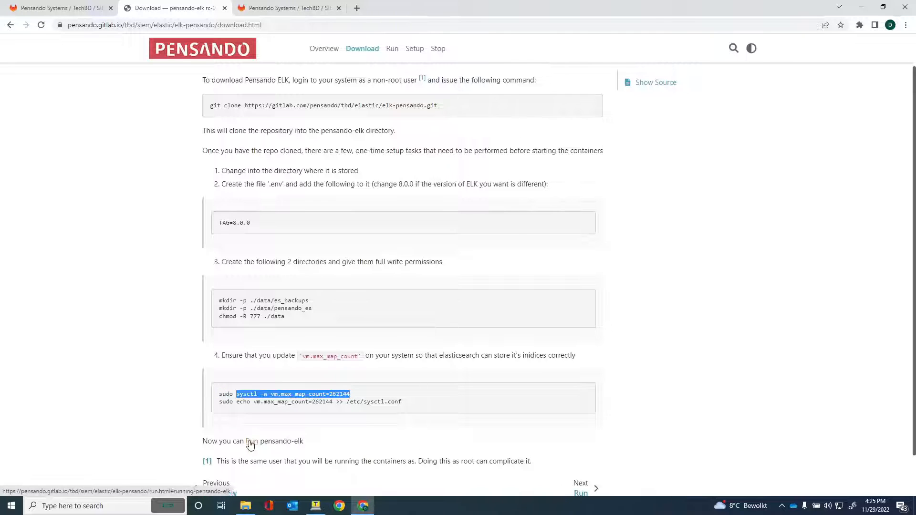
pyautogui.click(316, 506)
pyautogui.rightClick(586, 413)
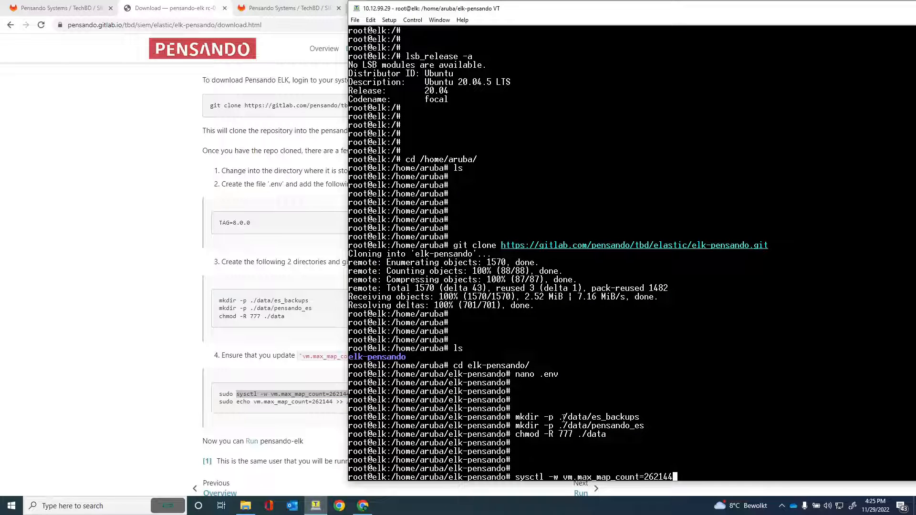
pyautogui.press('Return')
# Copy the echo line and run it to append vm.max_map_count to /etc/sysctl.conf.
pyautogui.click(259, 422)
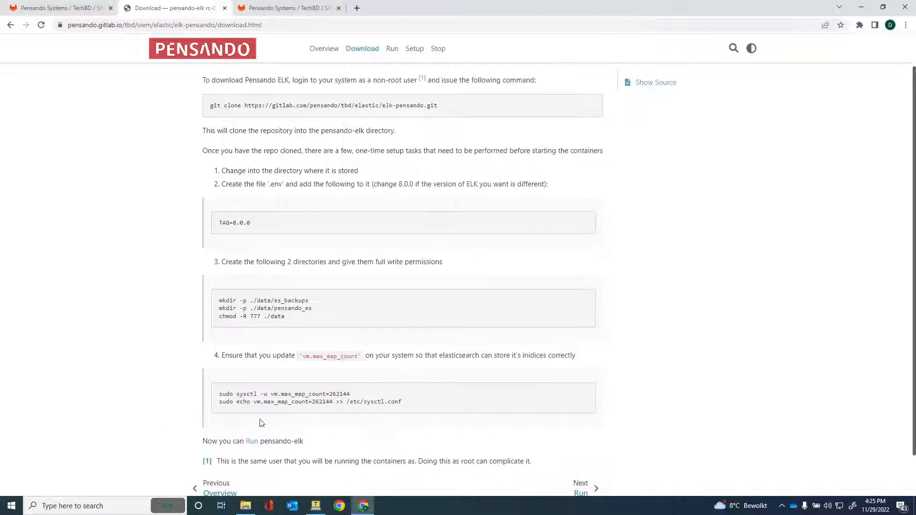
pyautogui.moveTo(402, 401); pyautogui.dragTo(236, 405)
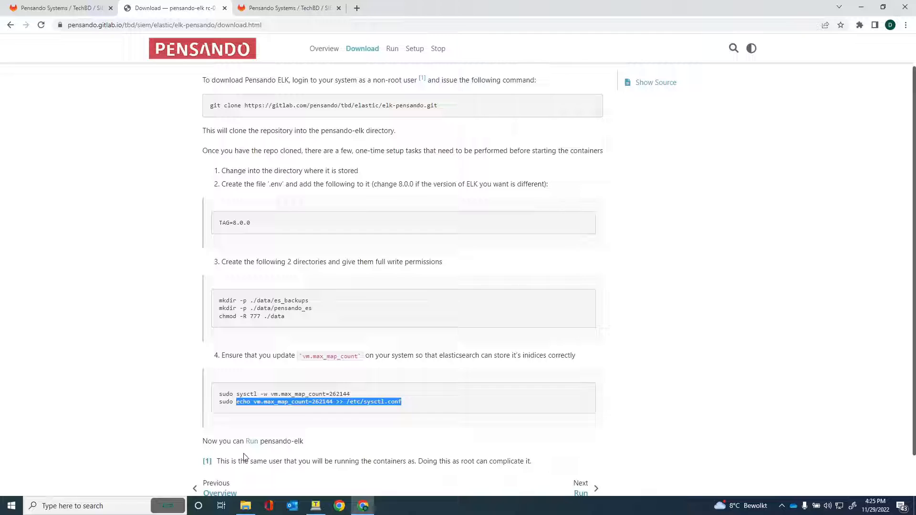
pyautogui.click(316, 506)
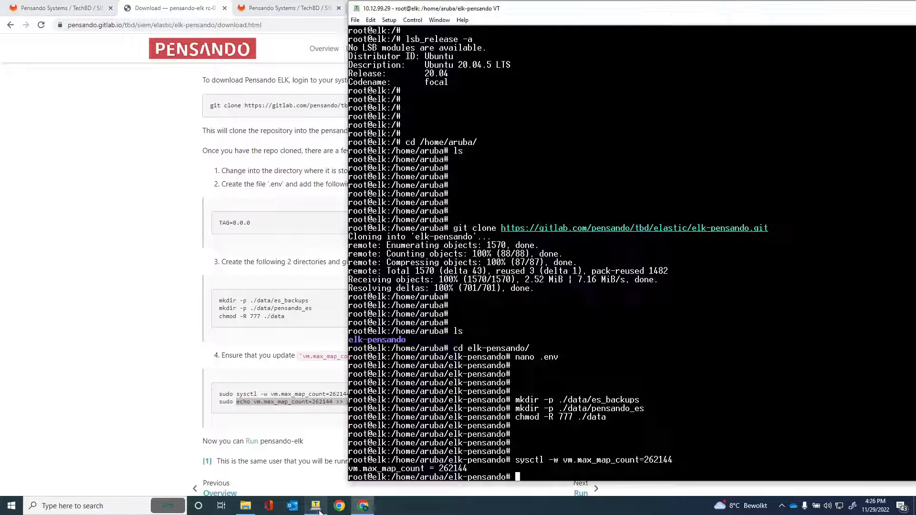
pyautogui.rightClick(545, 459)
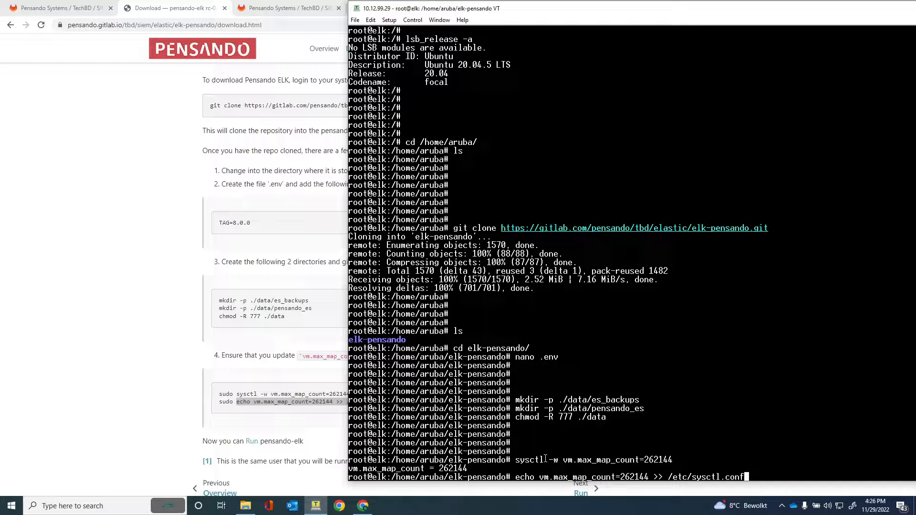
pyautogui.press('Return')
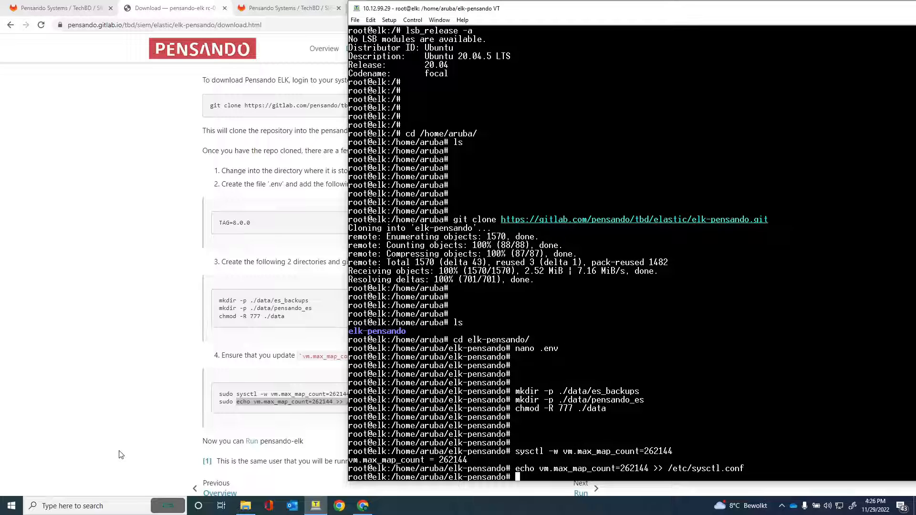
# Advance the docs from the Download page to the Run page, then return to the terminal.
pyautogui.click(121, 422)
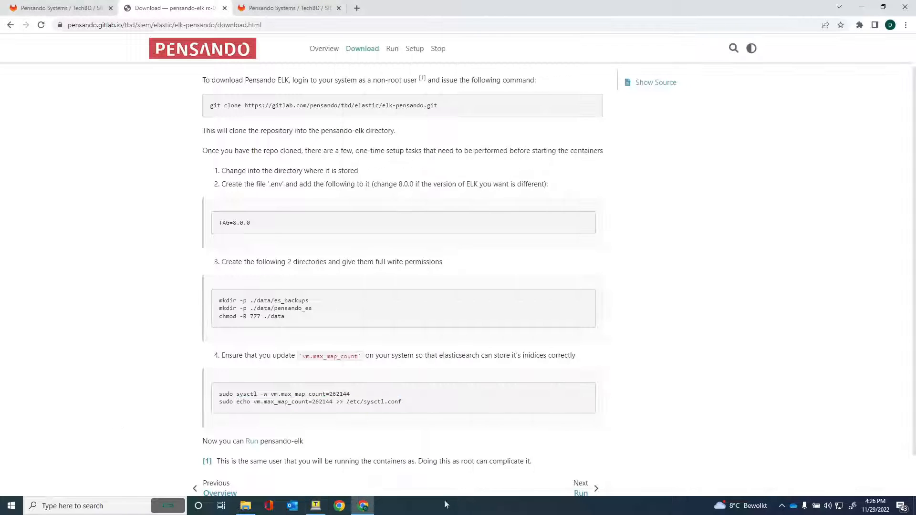
pyautogui.scroll(-2, 643, 442)
pyautogui.click(580, 443)
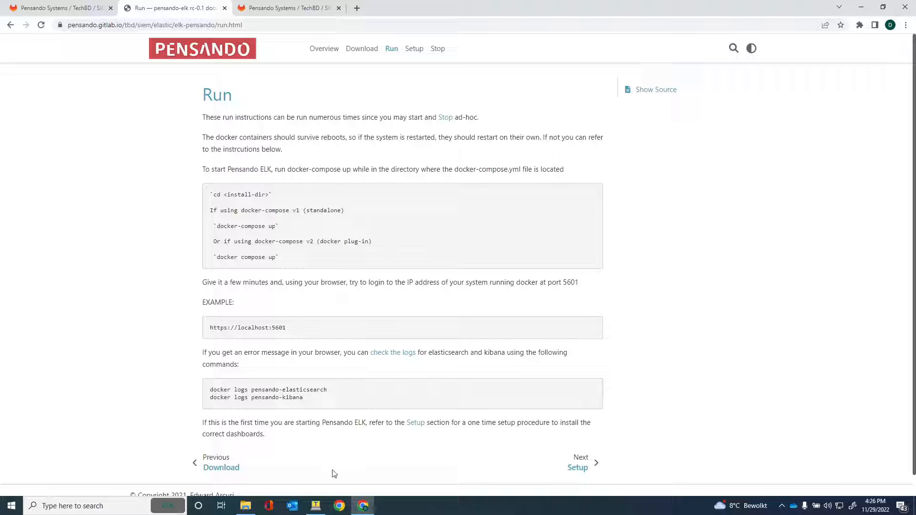
pyautogui.click(316, 505)
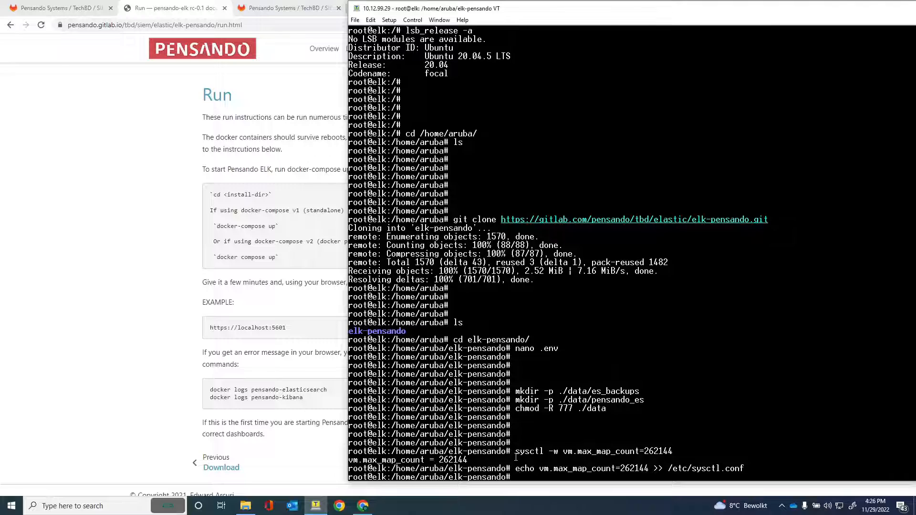
# Install the docker package with apt-get, confirming with y.
pyautogui.write('apt-get install docker')
pyautogui.press('Return')
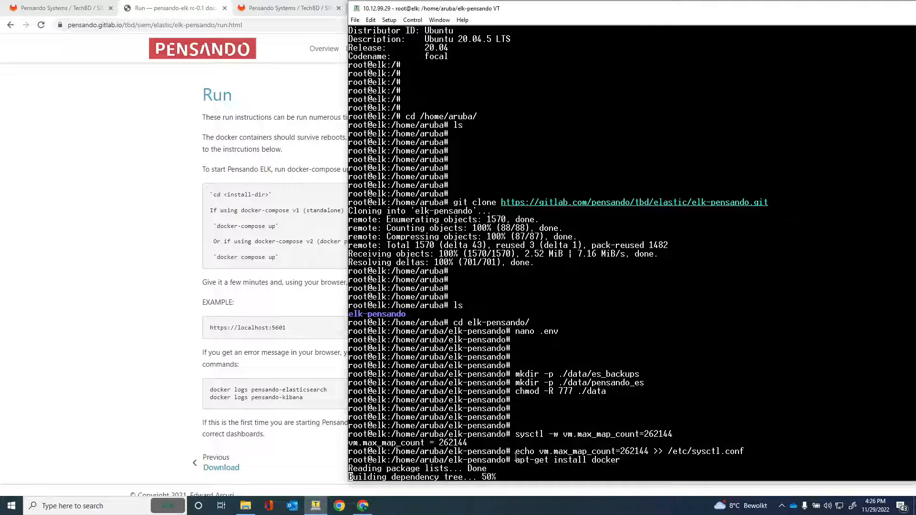
pyautogui.write('y')
pyautogui.press('Return')
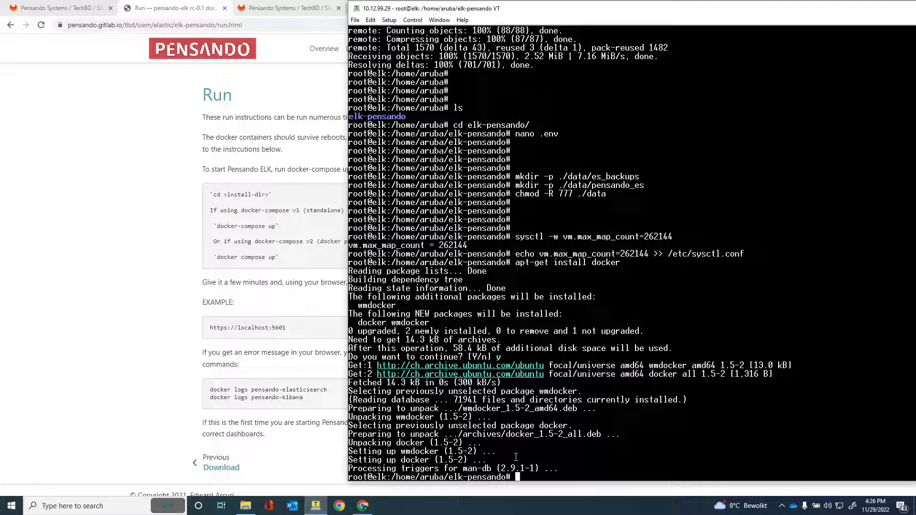
# Install docker-compose with apt-get, confirming with y, and type the compose start command.
pyautogui.write('apt-get install docker-compose')
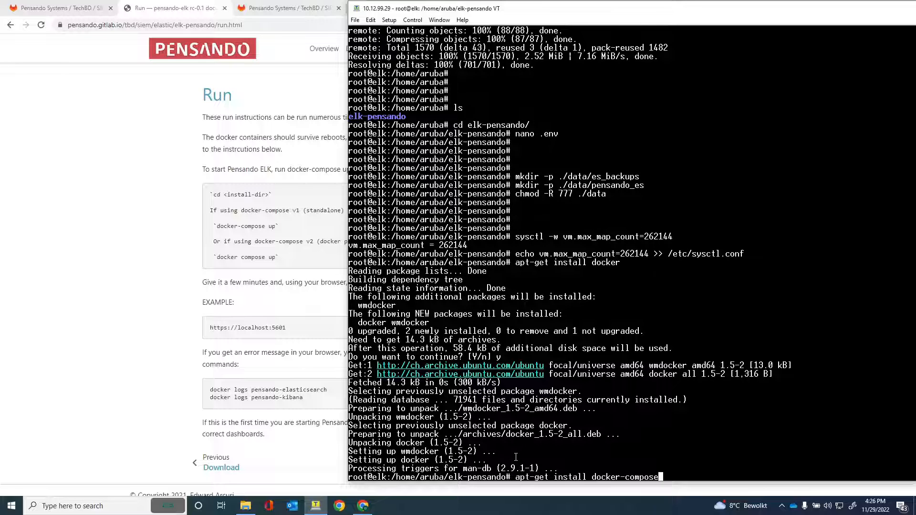
pyautogui.press('Return')
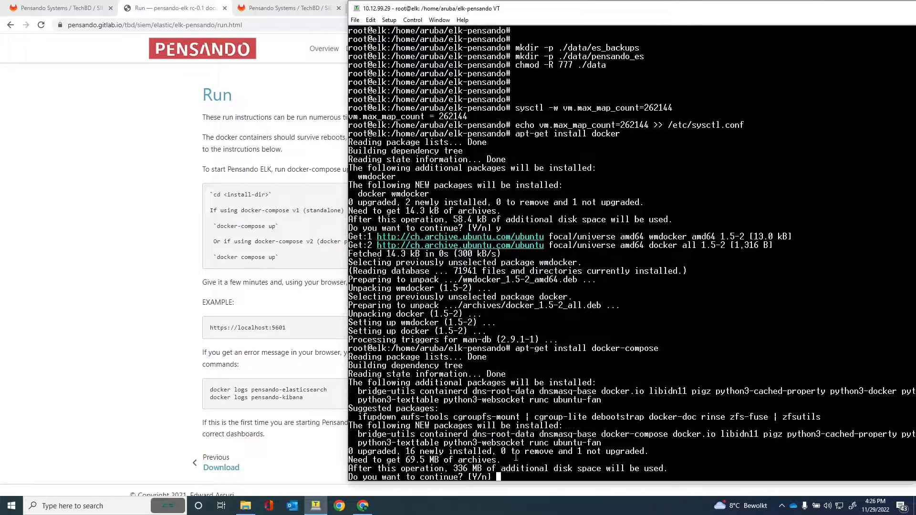
pyautogui.write('y')
pyautogui.press('Return')
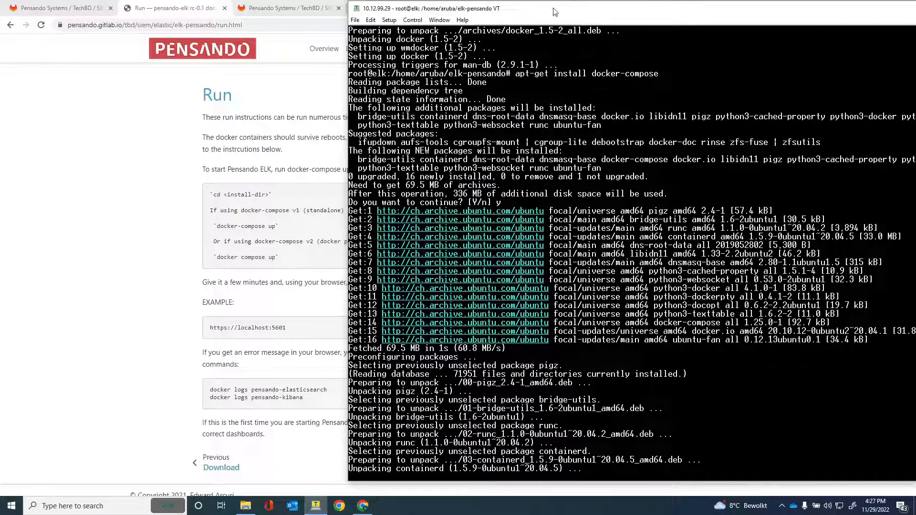
pyautogui.moveTo(555, 12); pyautogui.dragTo(549, 12)
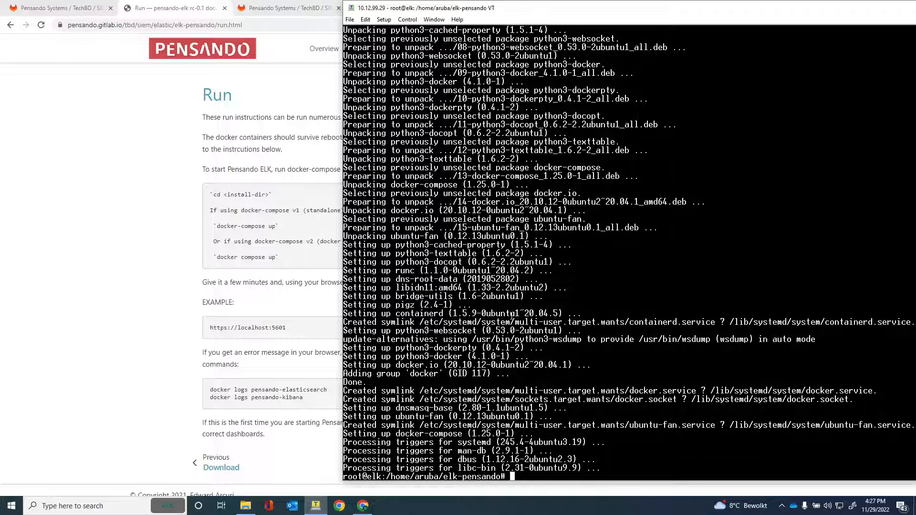
pyautogui.write('dock-compose up &')
# Correct the misspelled command to docker-compose up & and run it in the background.
pyautogui.press('Return')
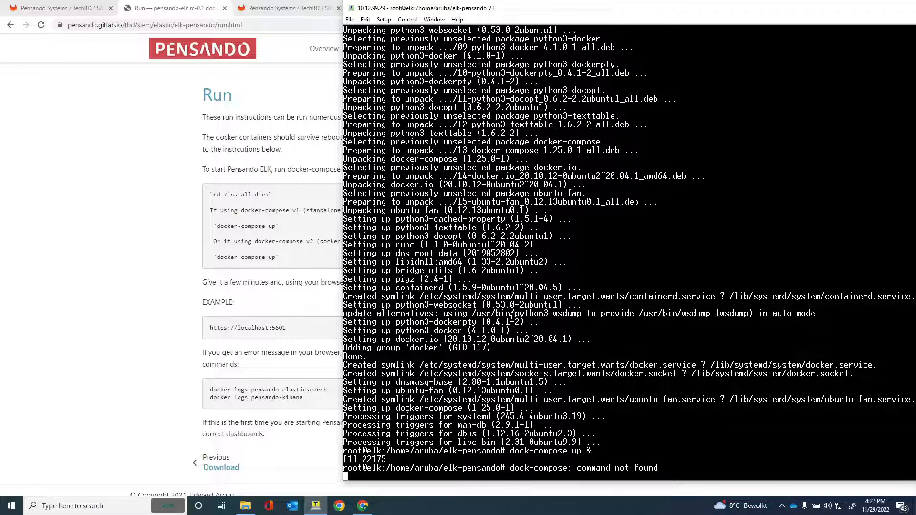
pyautogui.hotkey('ctrl', 'c')
pyautogui.press('Up')
pyautogui.press('BackSpace')
pyautogui.press('BackSpace')
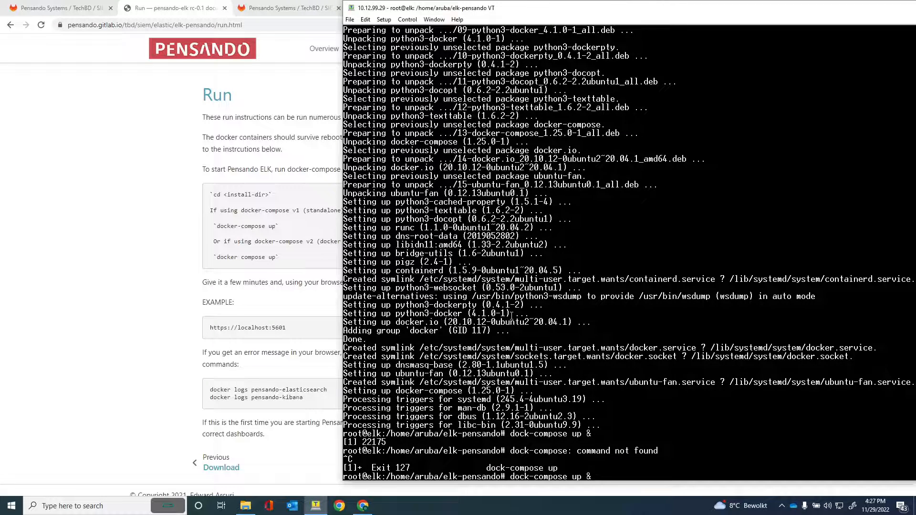
pyautogui.press('BackSpace')
pyautogui.press('BackSpace')
pyautogui.press('BackSpace')
pyautogui.press('BackSpace')
pyautogui.press('BackSpace')
pyautogui.press('BackSpace')
pyautogui.press('BackSpace')
pyautogui.press('BackSpace')
pyautogui.press('BackSpace')
pyautogui.press('BackSpace')
pyautogui.press('BackSpace')
pyautogui.write('er-compose up &')
pyautogui.press('Return')
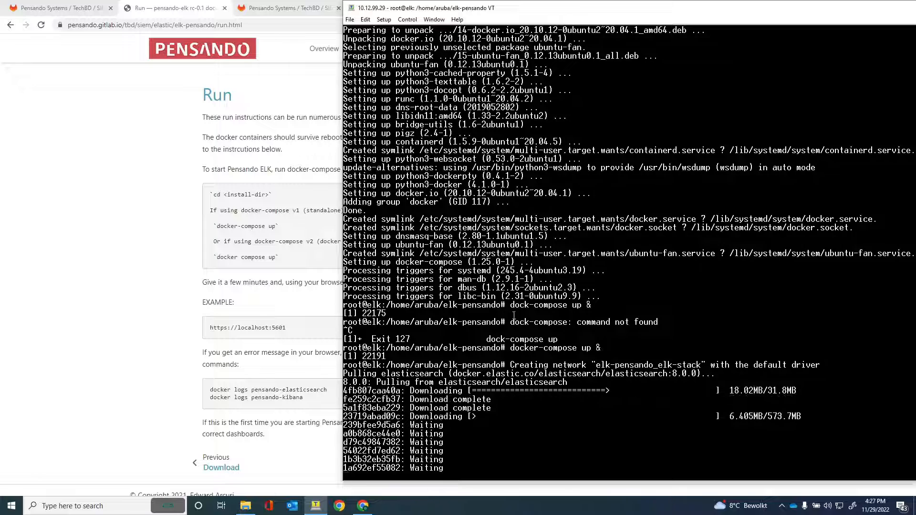
pyautogui.moveTo(586, 13); pyautogui.dragTo(444, 21)
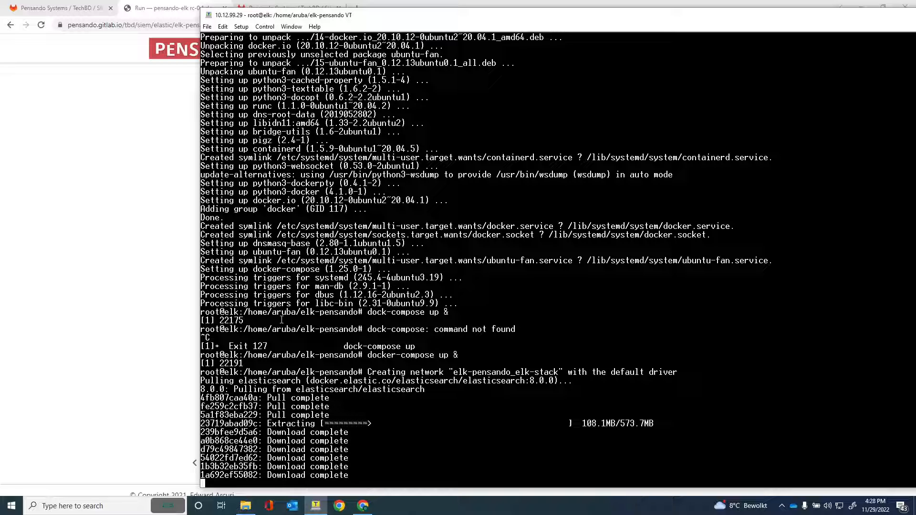
# Bring the Pensando ELK Run docs page forward and scroll to the docker logs troubleshooting commands.
pyautogui.click(54, 336)
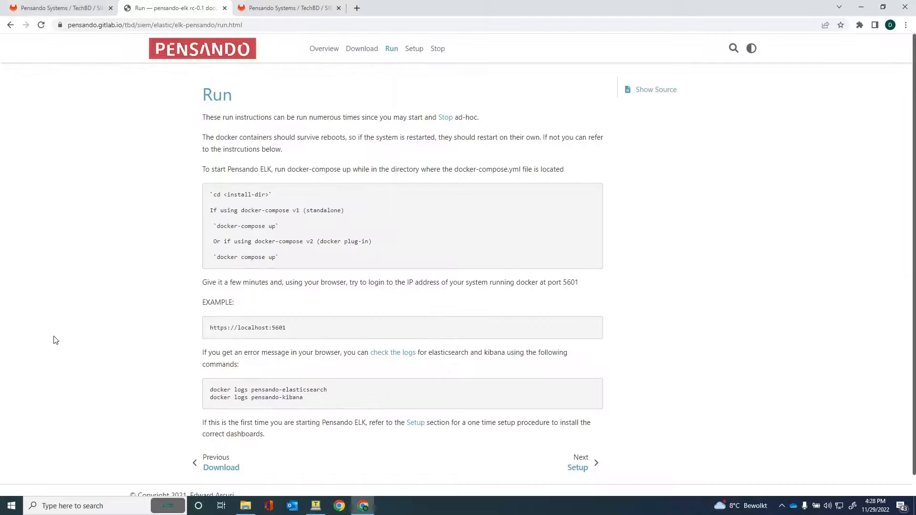
pyautogui.scroll(-1, 109, 301)
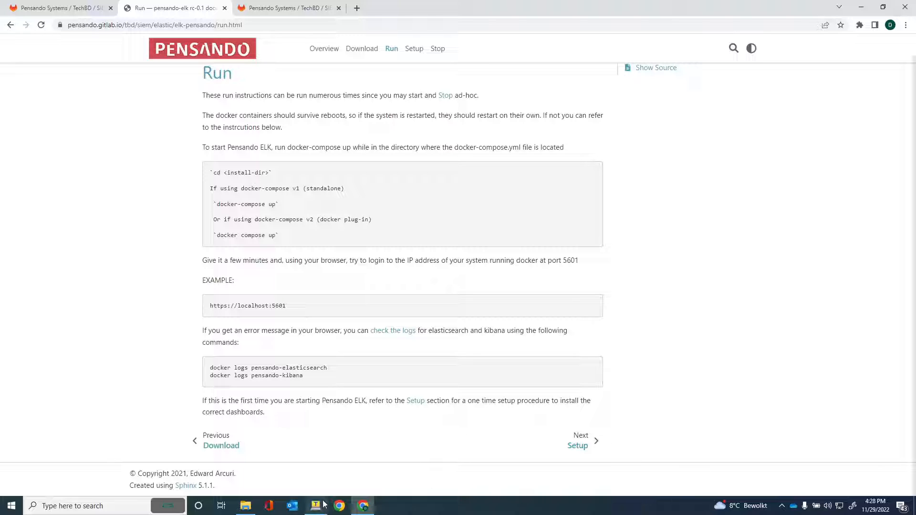
pyautogui.click(310, 510)
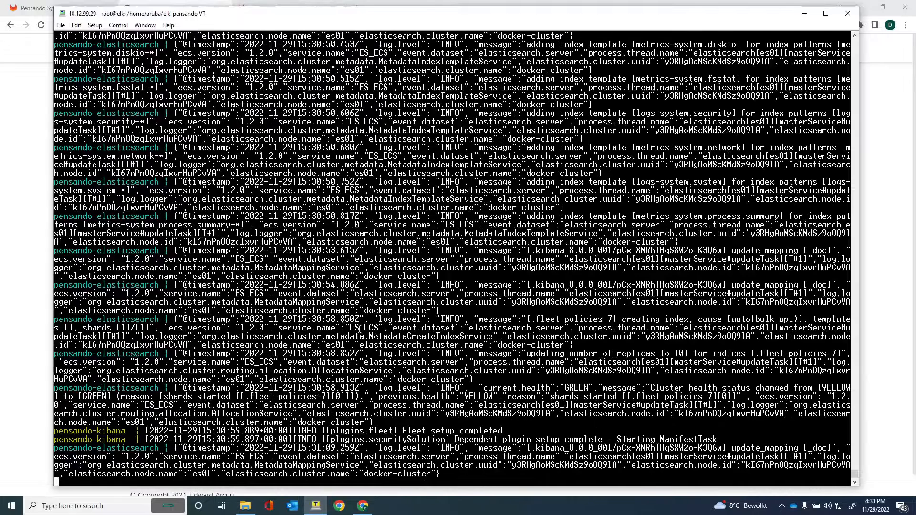
pyautogui.scroll(20, 343, 353)
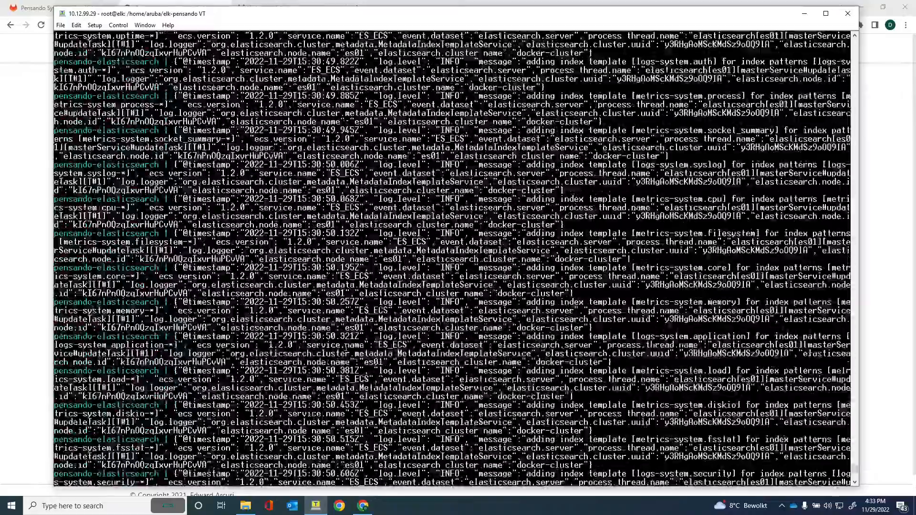
pyautogui.scroll(15, 332, 349)
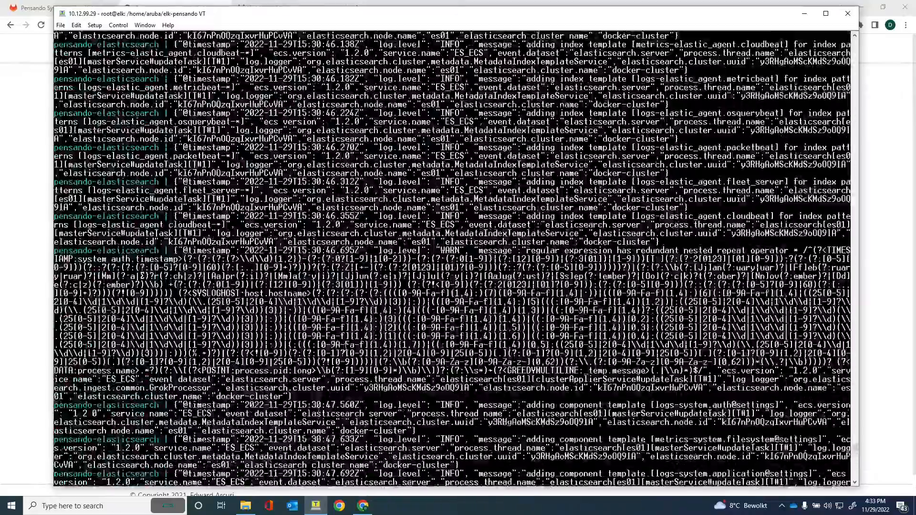
pyautogui.scroll(15, 333, 350)
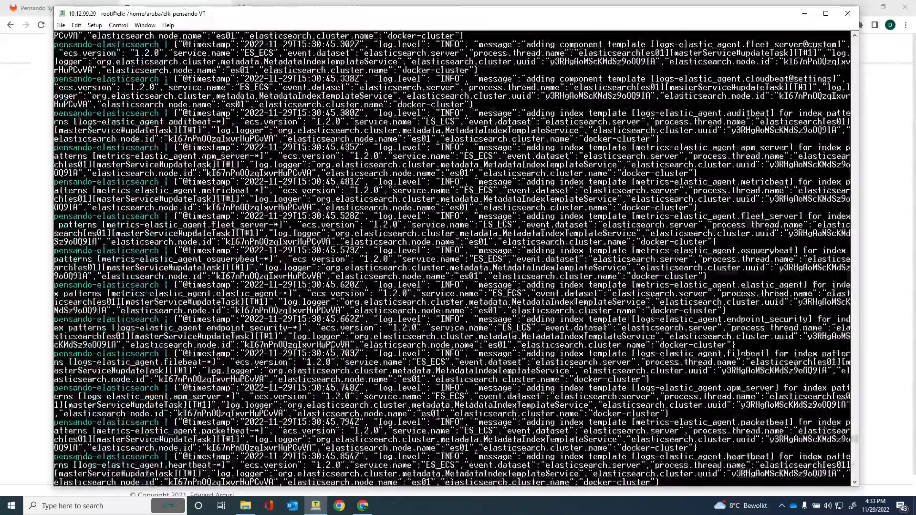
pyautogui.scroll(15, 332, 348)
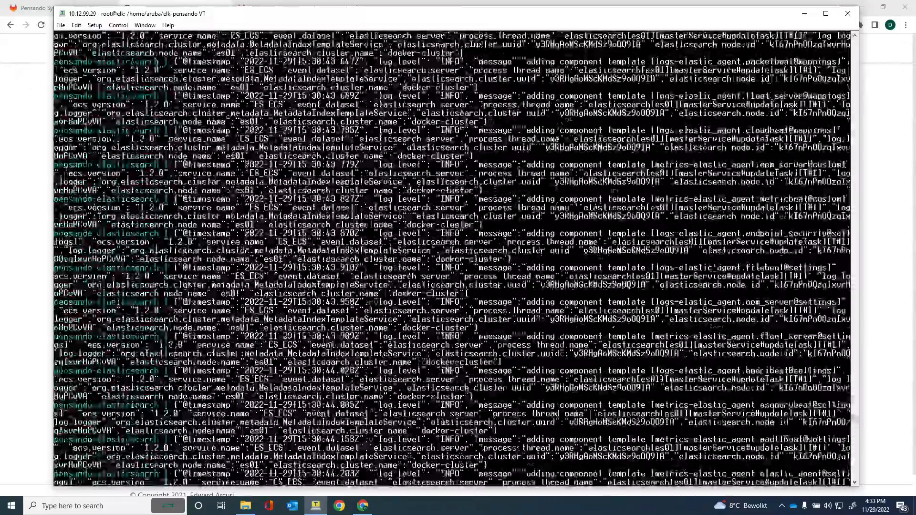
pyautogui.scroll(-13, 332, 348)
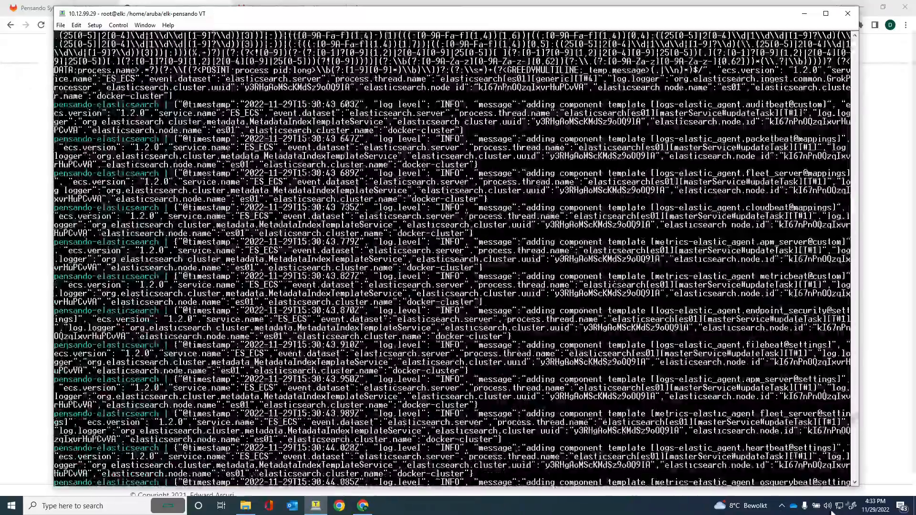
pyautogui.moveTo(854, 421); pyautogui.dragTo(855, 475)
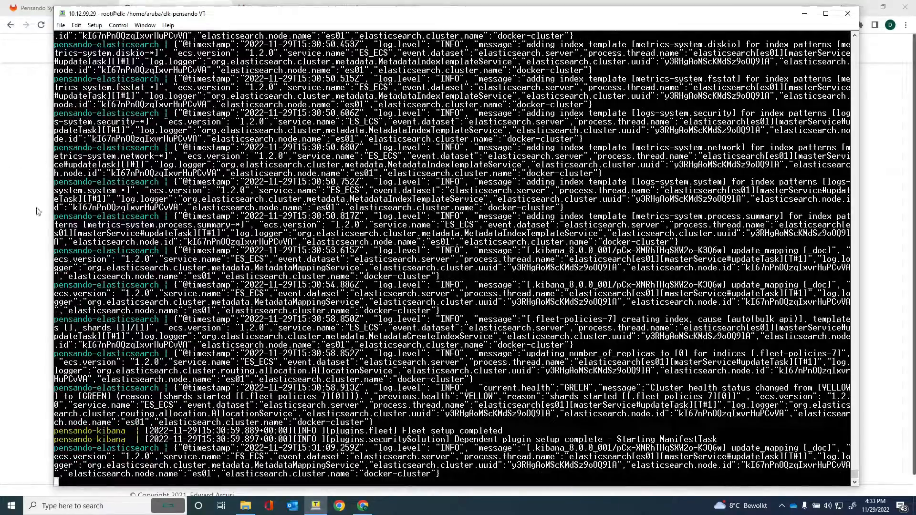
pyautogui.click(21, 160)
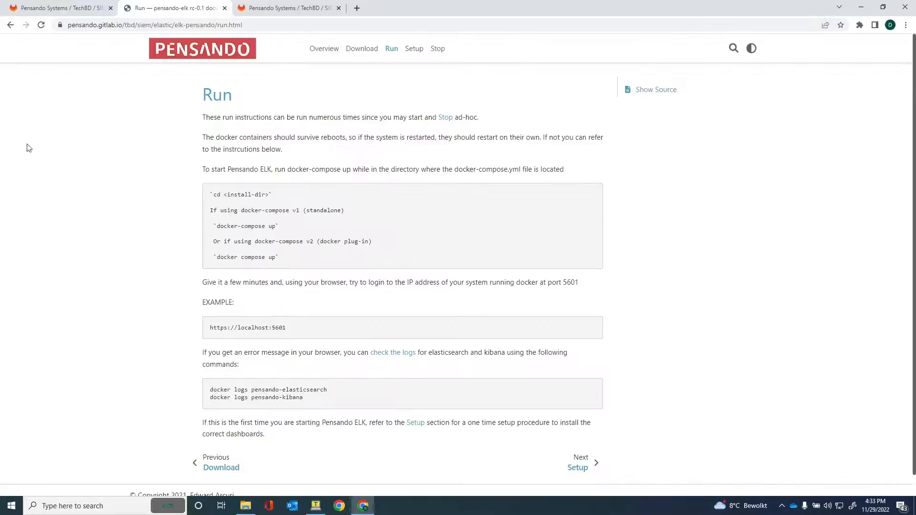
# Load Kibana's welcome page at 10.12.99.29:5601 in a new tab, then return to the Run docs.
pyautogui.click(356, 9)
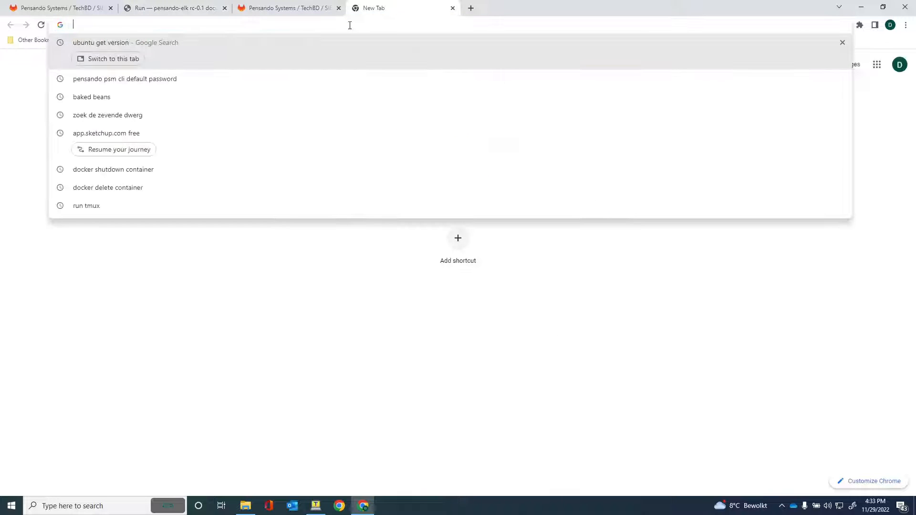
pyautogui.write('10.12.9')
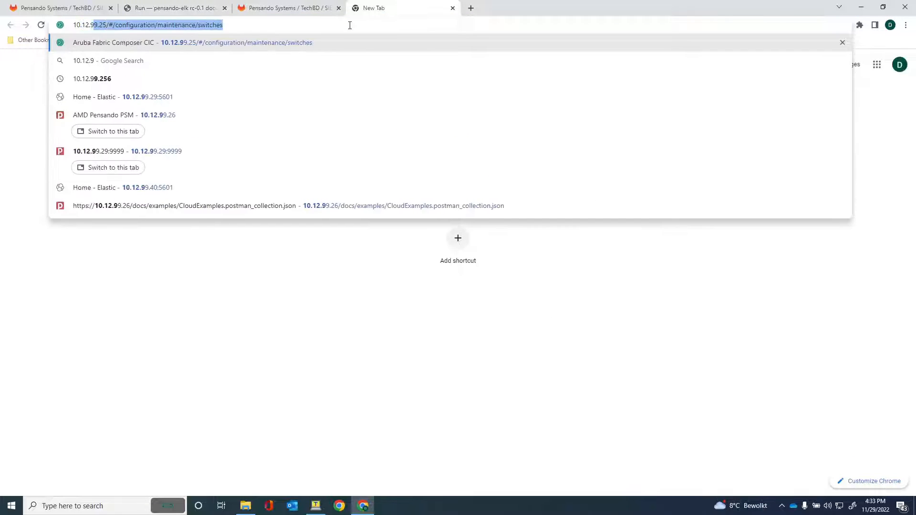
pyautogui.write('9.29:')
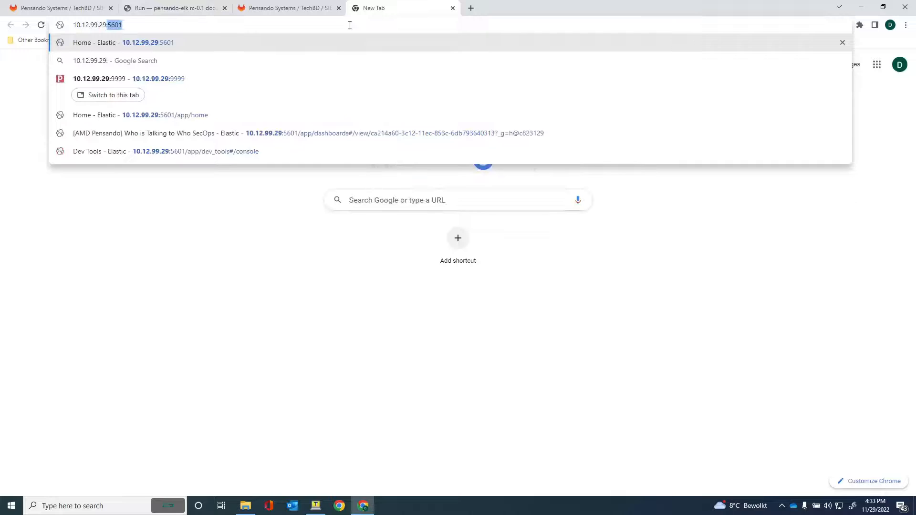
pyautogui.write('560')
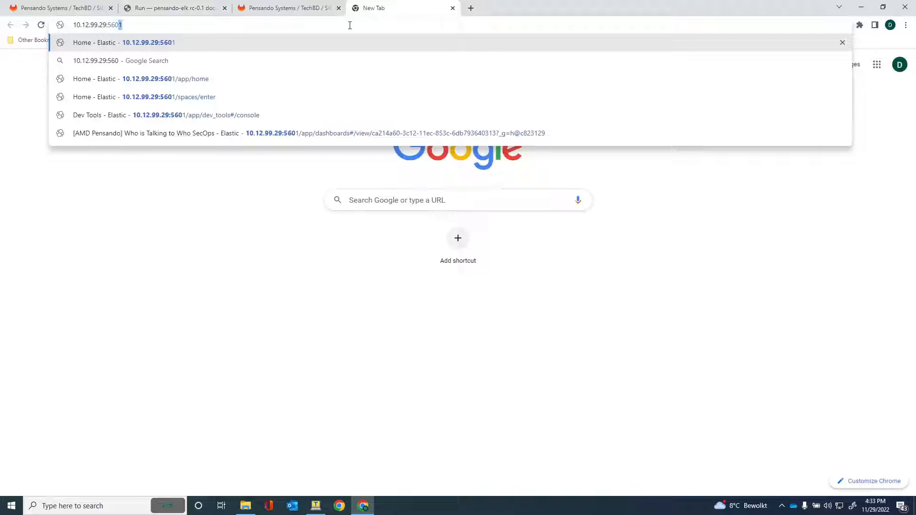
pyautogui.write('1')
pyautogui.press('Return')
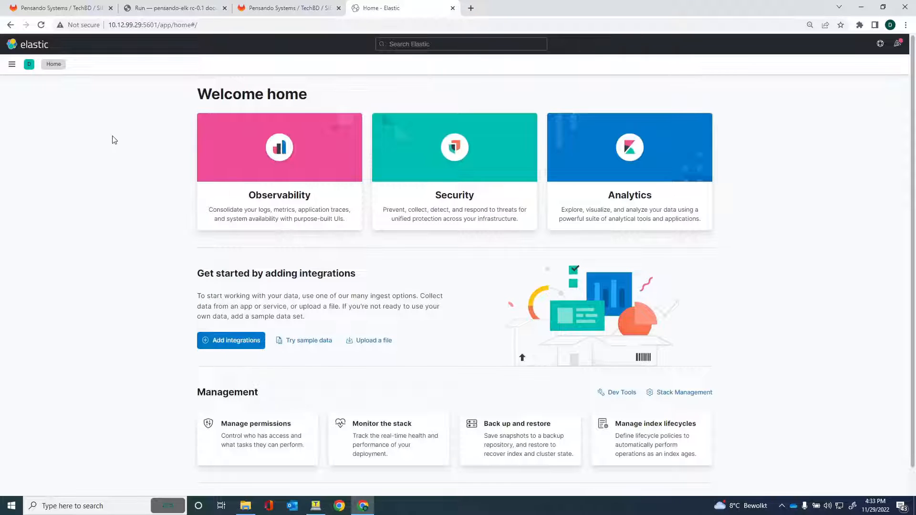
pyautogui.click(164, 12)
# Copy the curl -XPUT command for the pensando-fwlog index template from the Setup docs page.
pyautogui.scroll(-1, 226, 328)
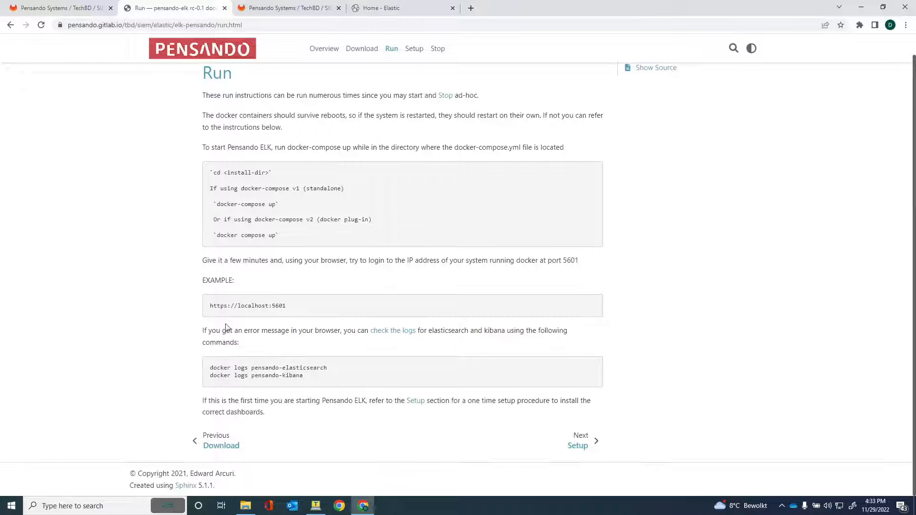
pyautogui.click(578, 445)
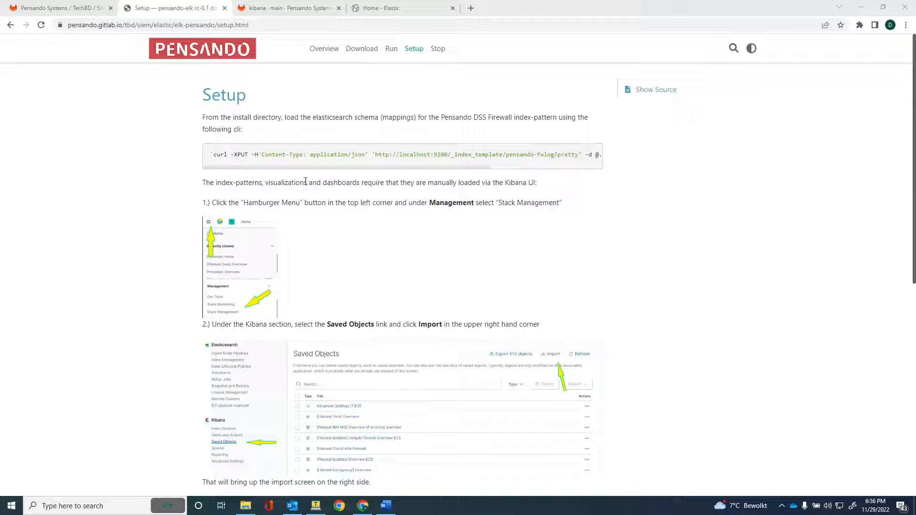
pyautogui.moveTo(293, 168); pyautogui.dragTo(435, 169)
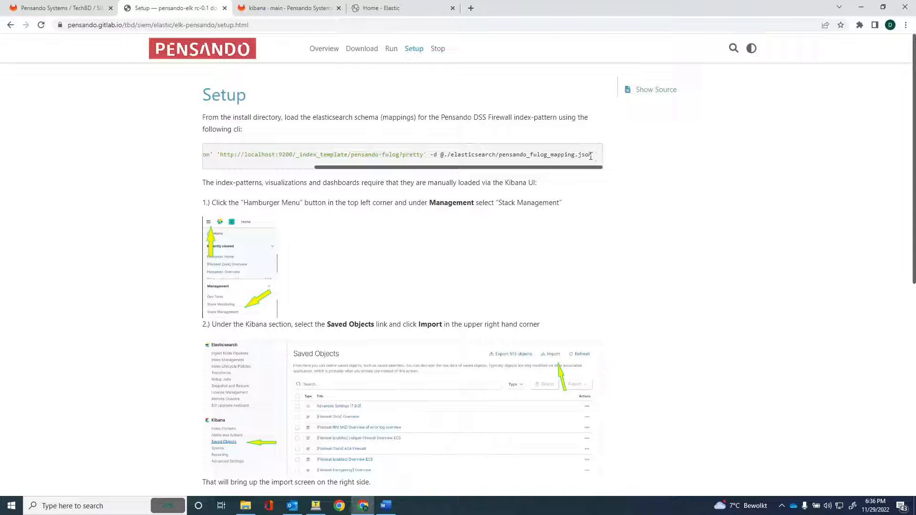
pyautogui.moveTo(592, 156); pyautogui.dragTo(219, 156)
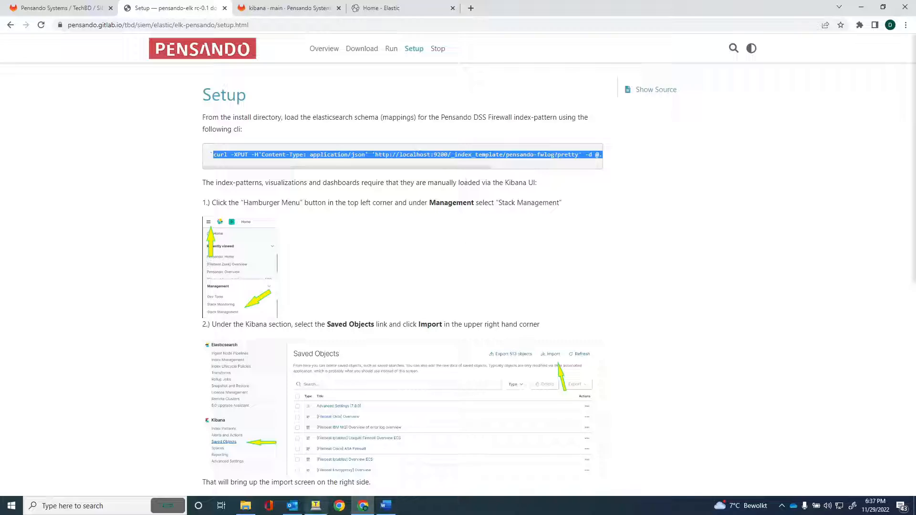
pyautogui.click(315, 510)
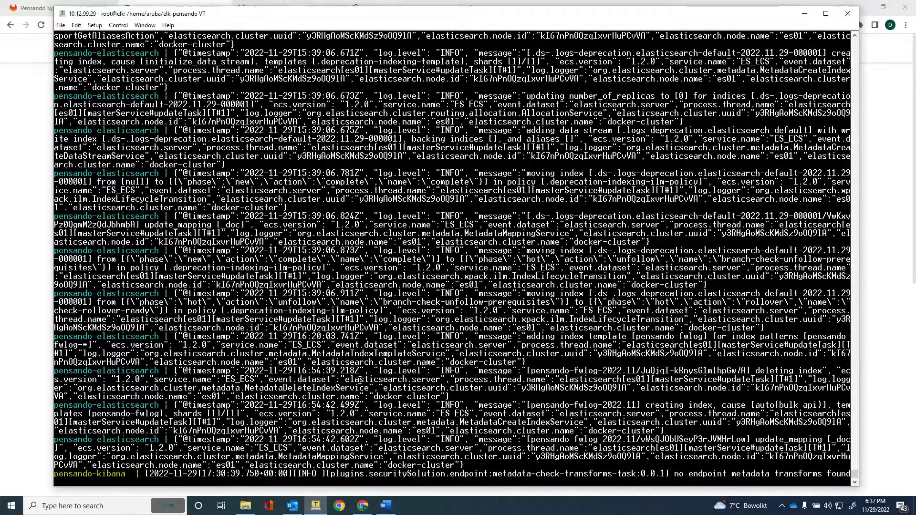
# Run the pasted curl command in Tera Term so Elasticsearch returns acknowledged: true.
pyautogui.press('Return')
pyautogui.press('Return')
pyautogui.press('Return')
pyautogui.press('Return')
pyautogui.press('Return')
pyautogui.press('Return')
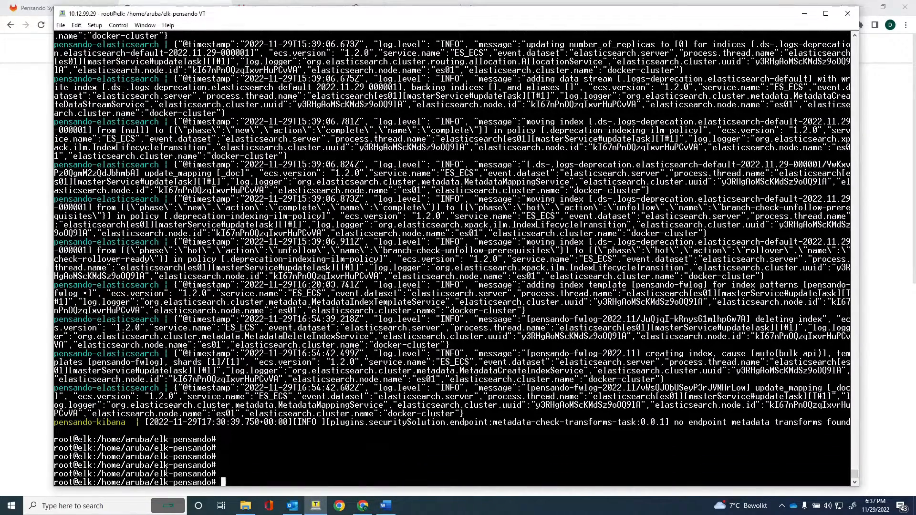
pyautogui.rightClick(237, 464)
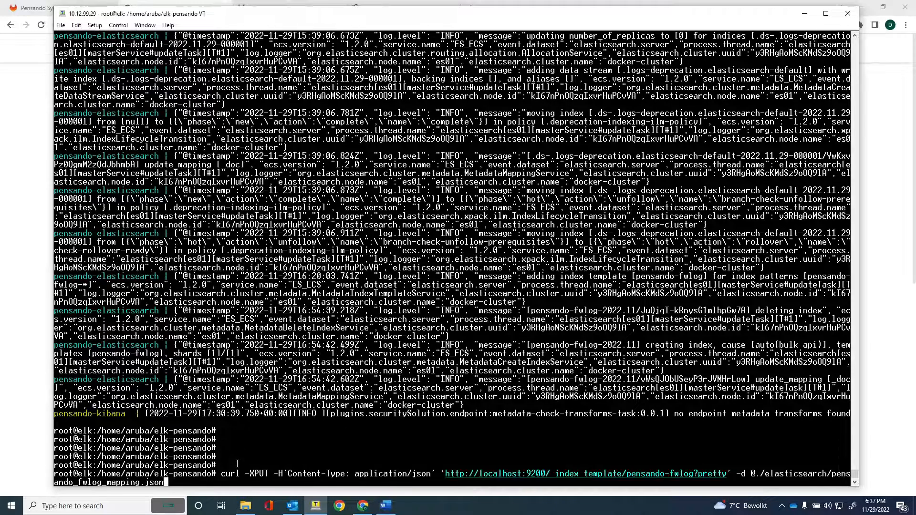
pyautogui.press('Return')
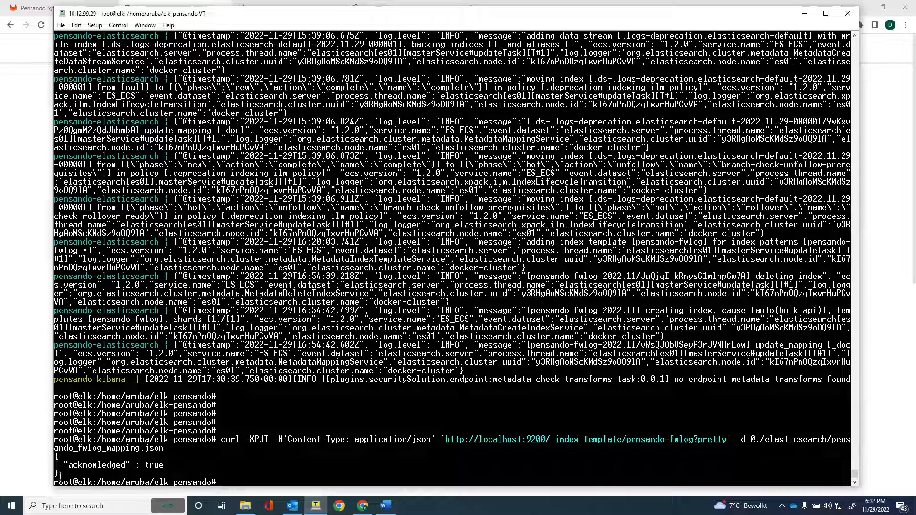
pyautogui.moveTo(60, 476); pyautogui.dragTo(56, 457)
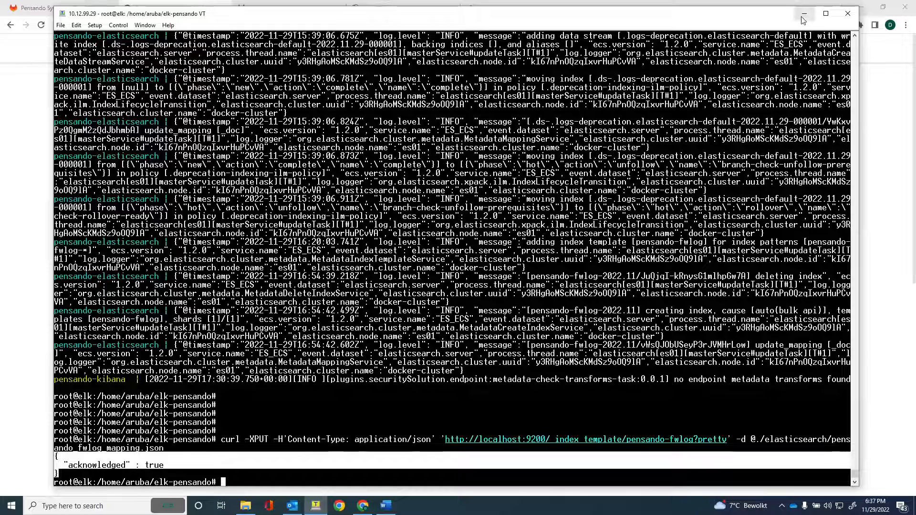
pyautogui.hotkey('alt', 'Tab')
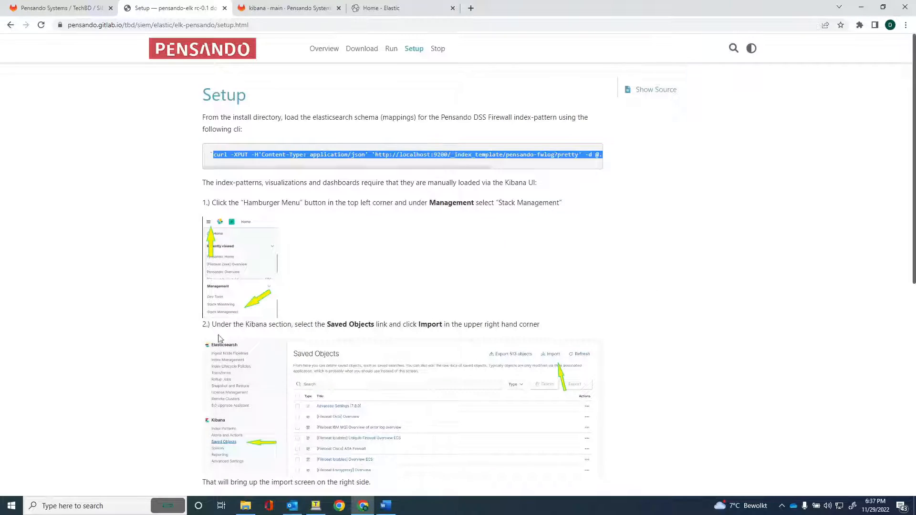
# Browse the GitLab elk-pensando project to its kibana folder containing pensando-dss-elk.ndjson.
pyautogui.scroll(-3, 151, 292)
pyautogui.scroll(-3, 151, 292)
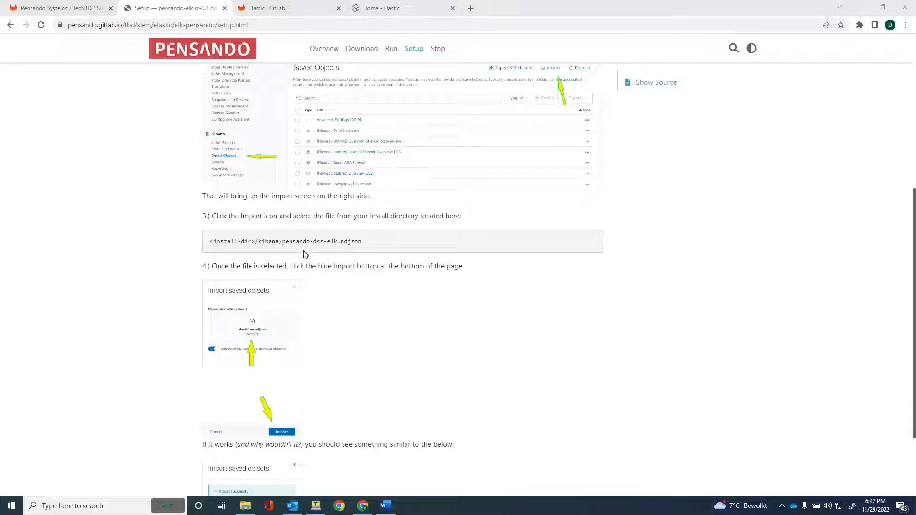
pyautogui.click(277, 13)
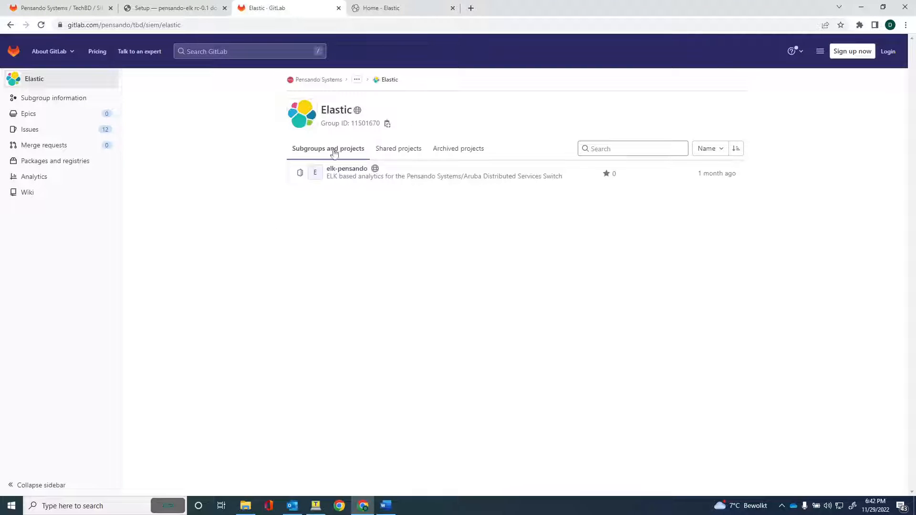
pyautogui.click(347, 169)
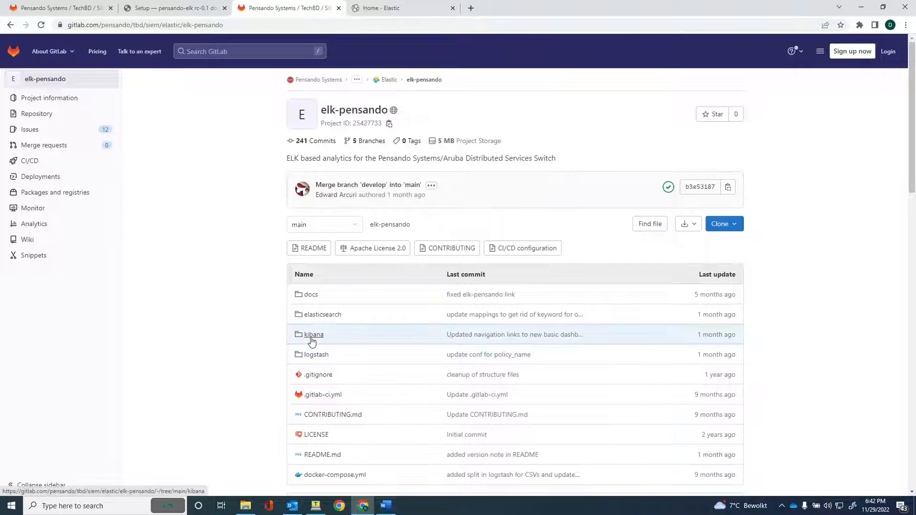
pyautogui.click(312, 336)
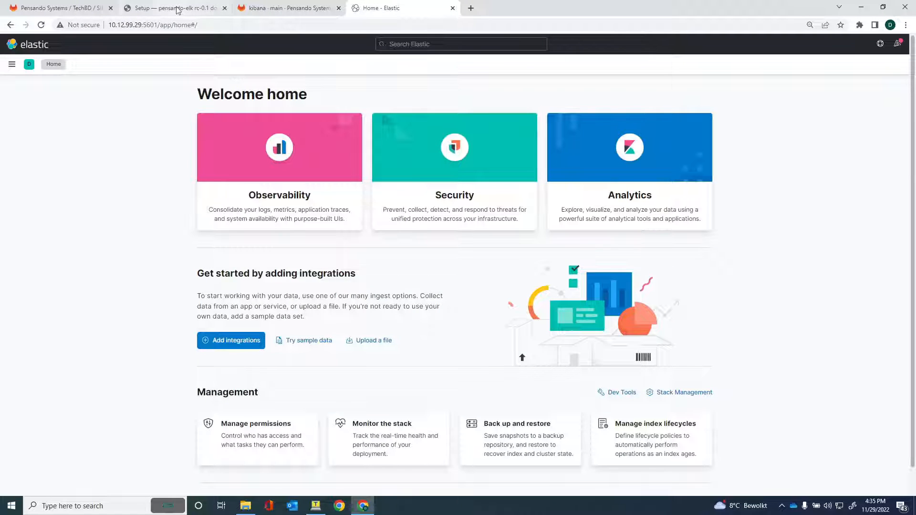
# Return to the Setup docs and scroll to the Kibana import steps.
pyautogui.click(177, 12)
pyautogui.scroll(5, 109, 322)
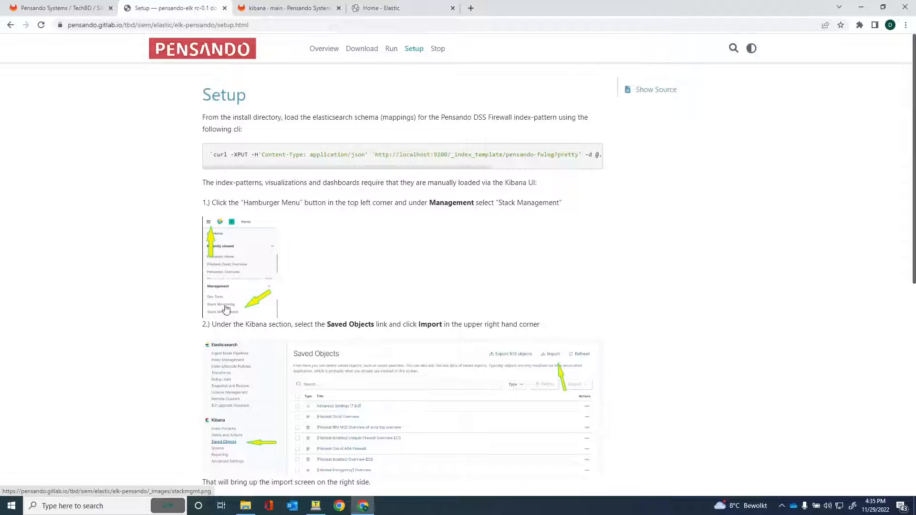
pyautogui.scroll(-2, 135, 385)
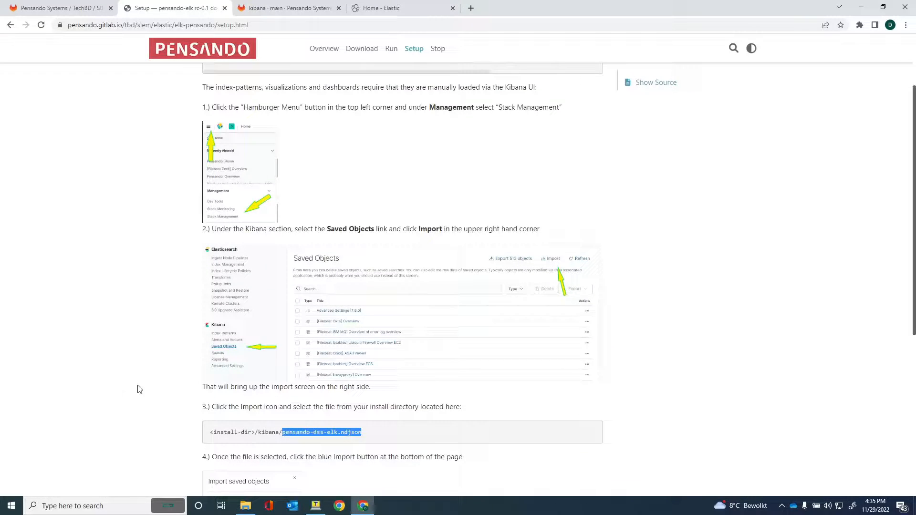
# Open Stack Management > Saved Objects in Kibana and start an import, overwriting conflicts automatically.
pyautogui.scroll(-2, 156, 409)
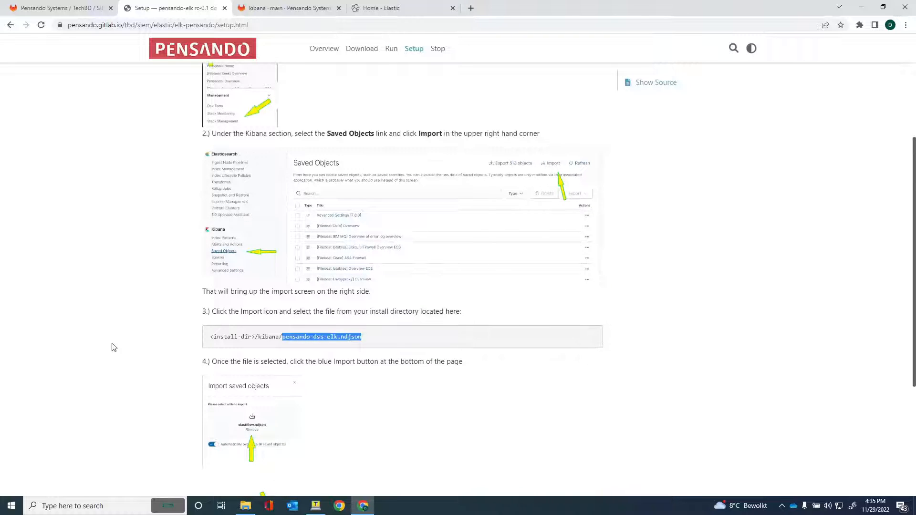
pyautogui.scroll(-2, 113, 351)
pyautogui.click(394, 14)
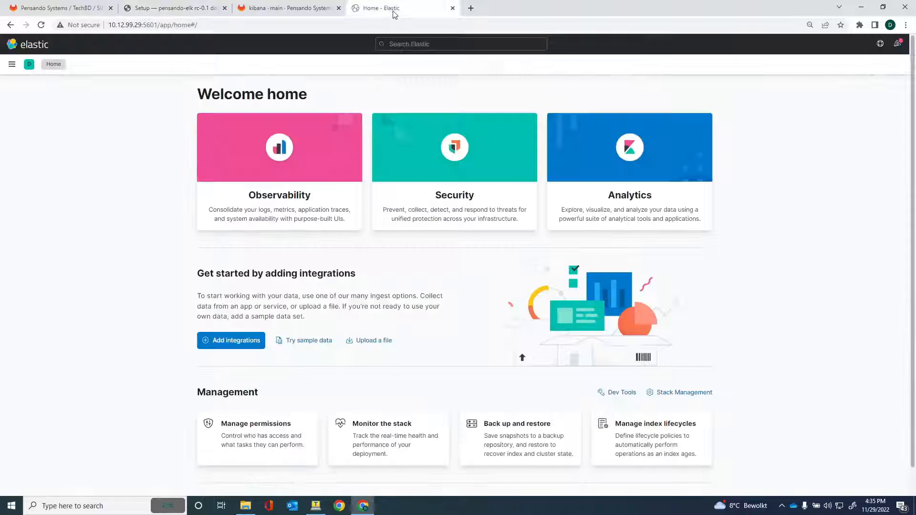
pyautogui.click(12, 64)
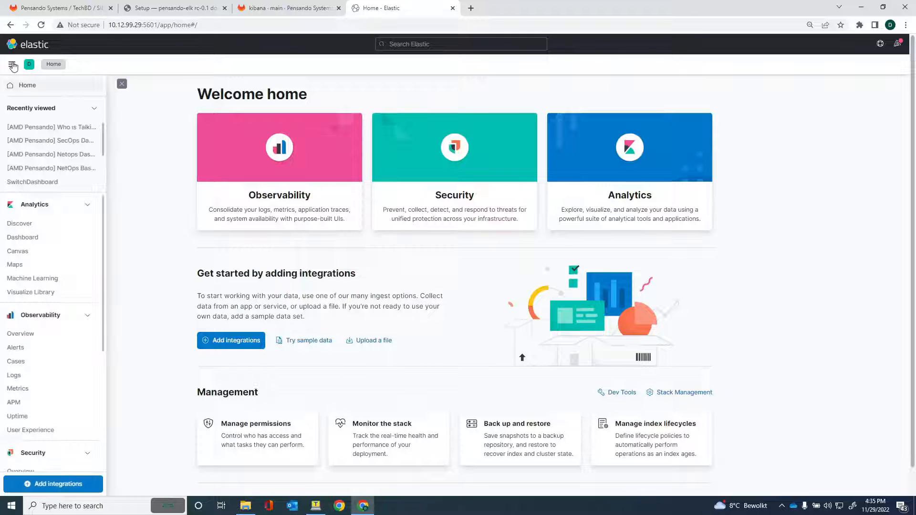
pyautogui.scroll(-5, 22, 279)
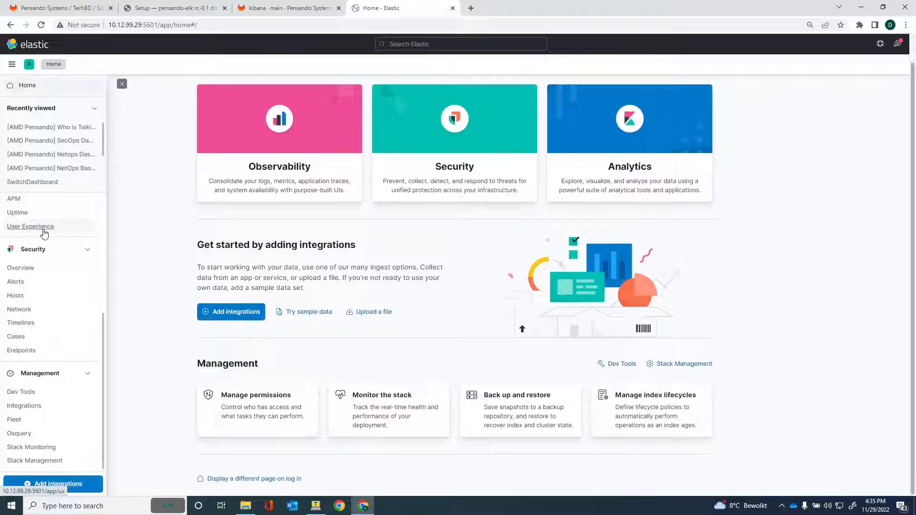
pyautogui.click(42, 461)
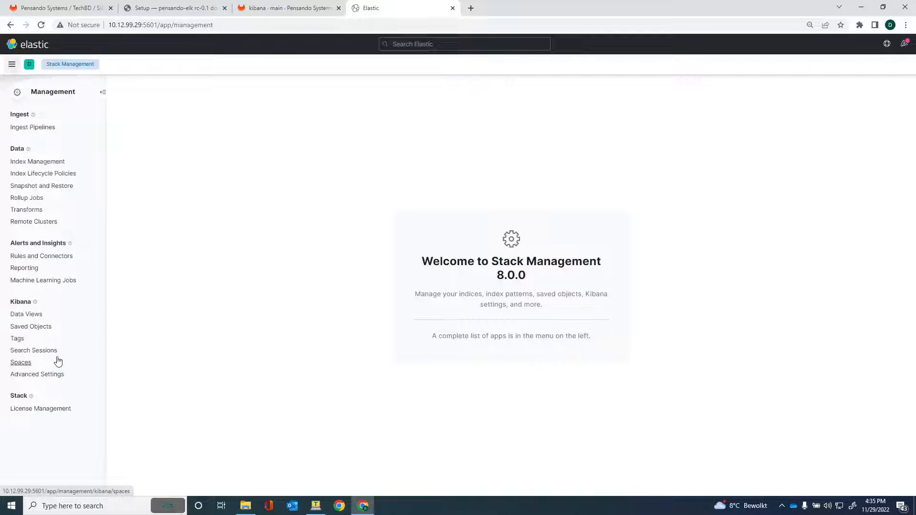
pyautogui.click(31, 327)
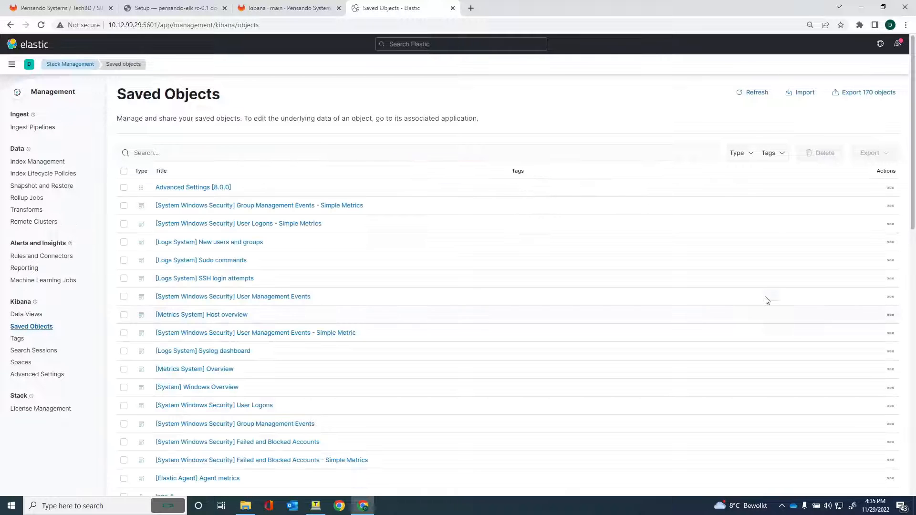
pyautogui.click(802, 92)
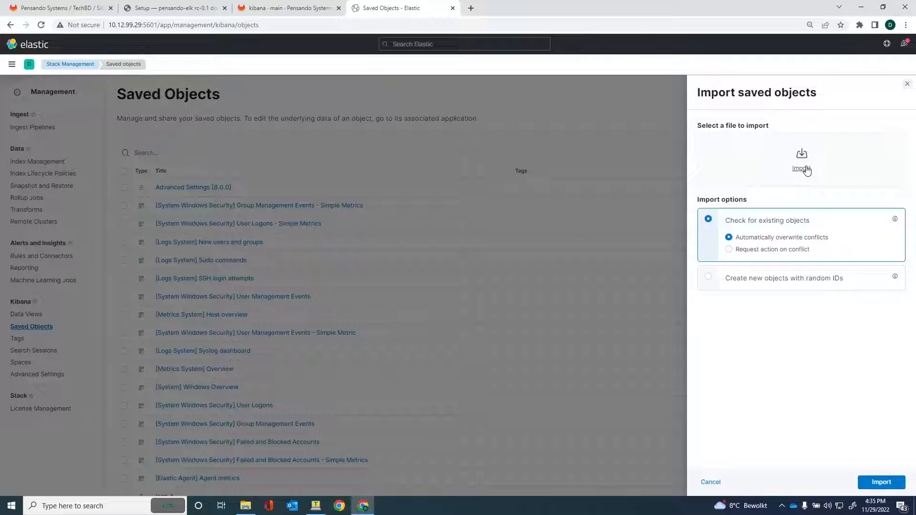
# Import pensando-dss-elk.ndjson from Downloads: 68 objects, 55 new and 13 overwritten.
pyautogui.click(806, 171)
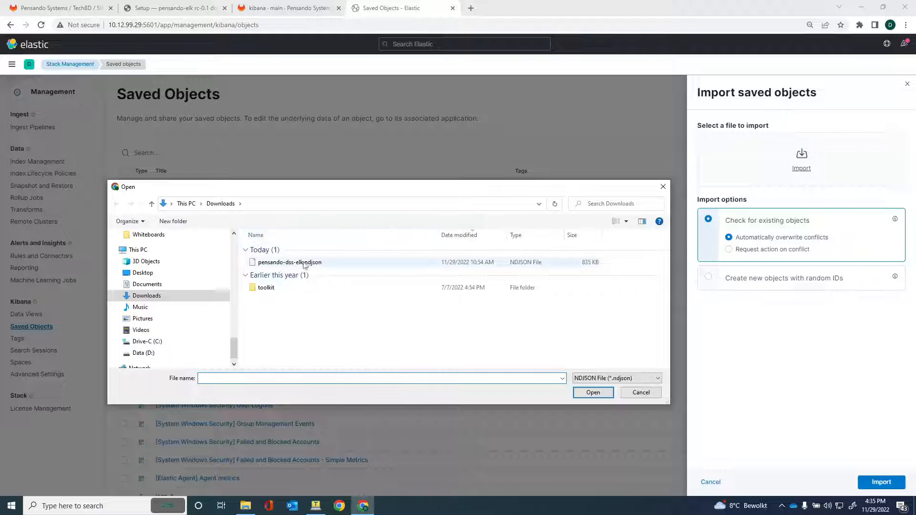
pyautogui.click(282, 266)
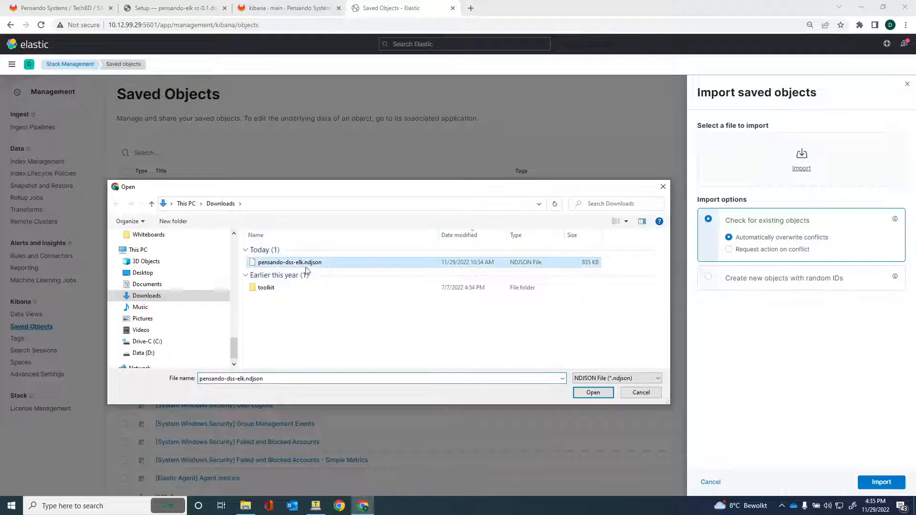
pyautogui.click(593, 393)
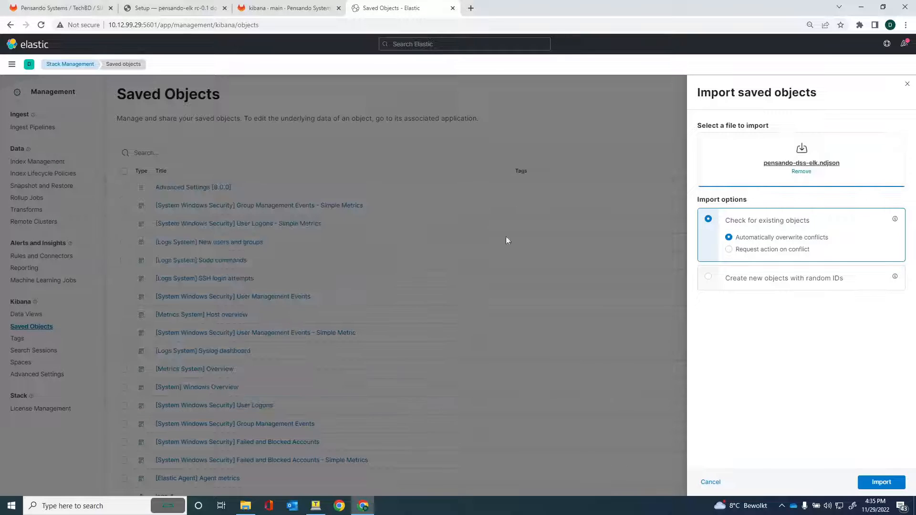
pyautogui.click(878, 487)
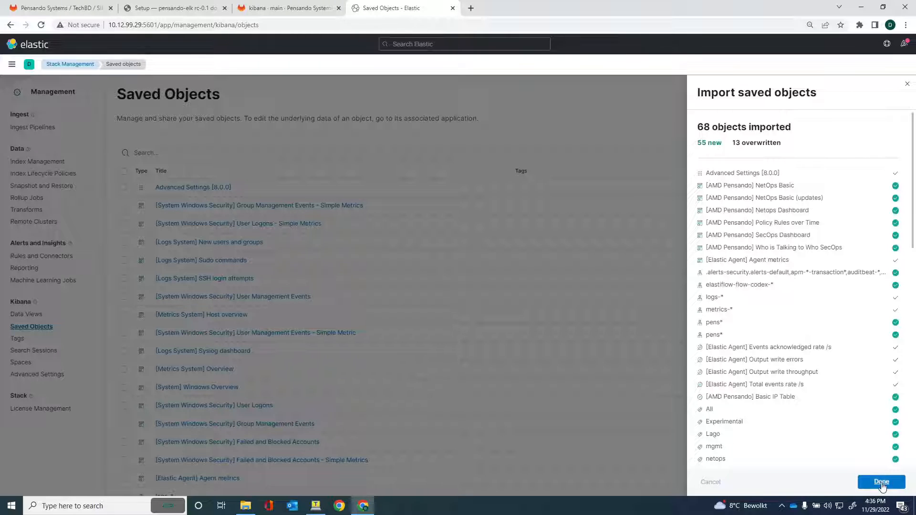
pyautogui.click(882, 483)
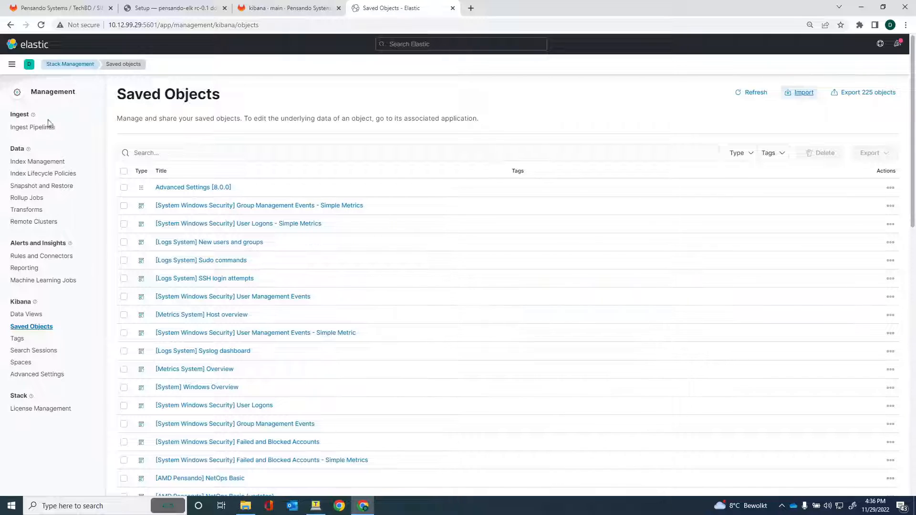
# Open [AMD Pensando] SecOps Dashboard from Kibana's Analytics > Dashboard list.
pyautogui.click(12, 67)
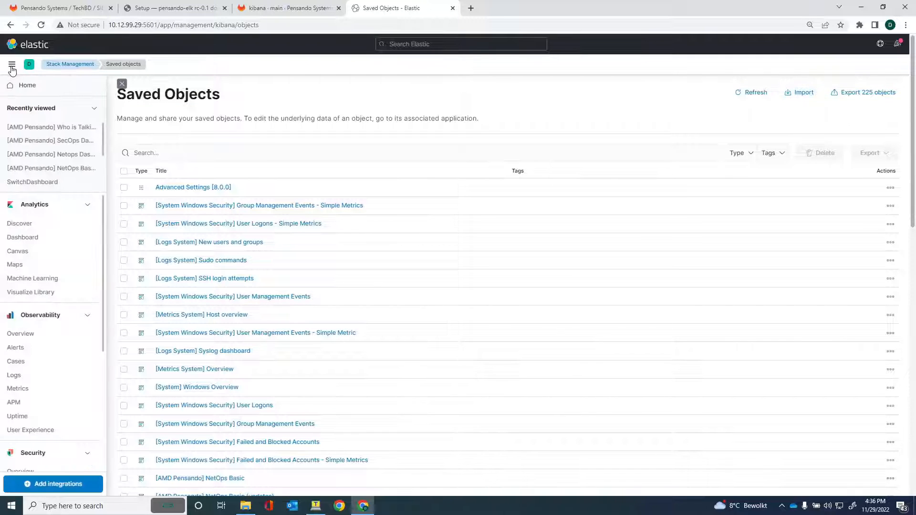
pyautogui.click(27, 238)
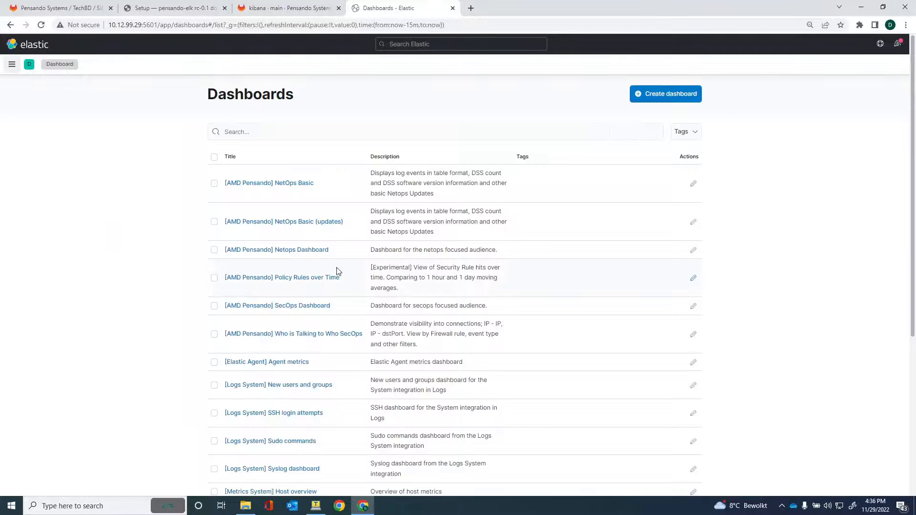
pyautogui.scroll(-3, 103, 237)
pyautogui.scroll(3, 102, 238)
pyautogui.click(291, 309)
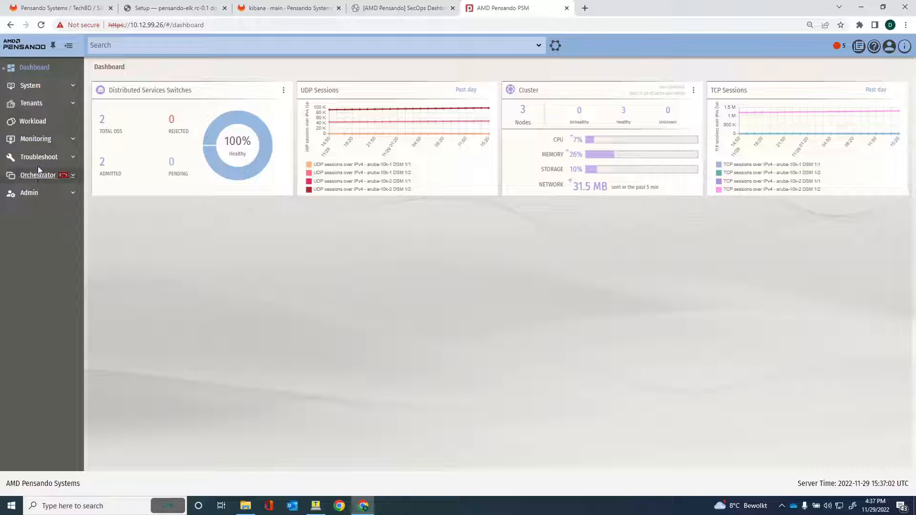
# Under Tenants > Firewall Export Policies, start a new export policy named ELK.
pyautogui.click(32, 103)
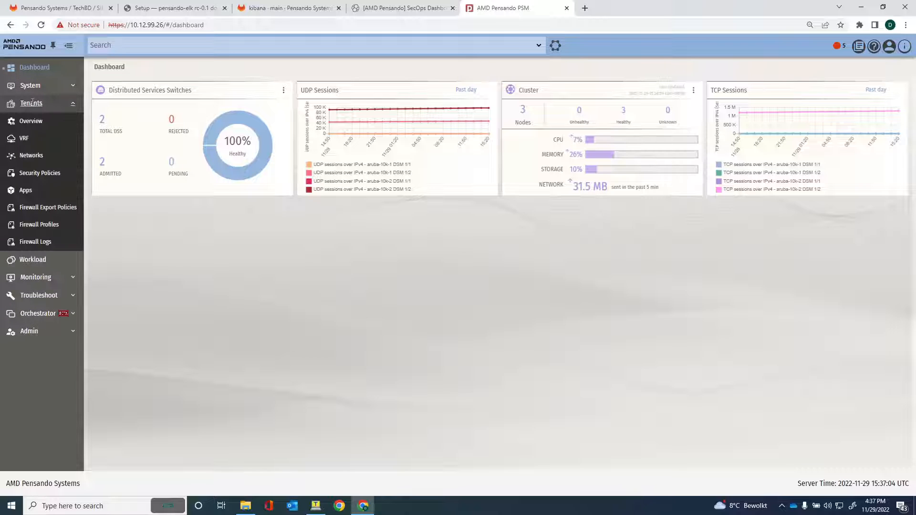
pyautogui.click(56, 210)
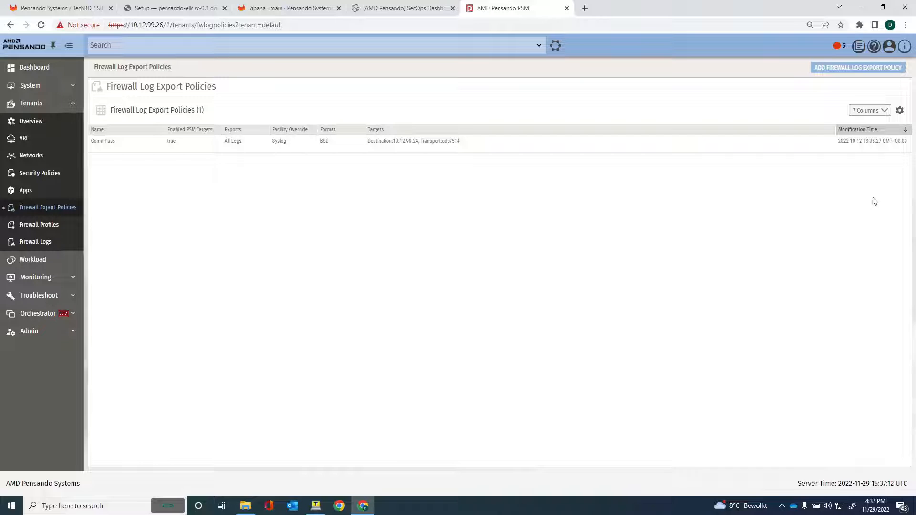
pyautogui.click(861, 70)
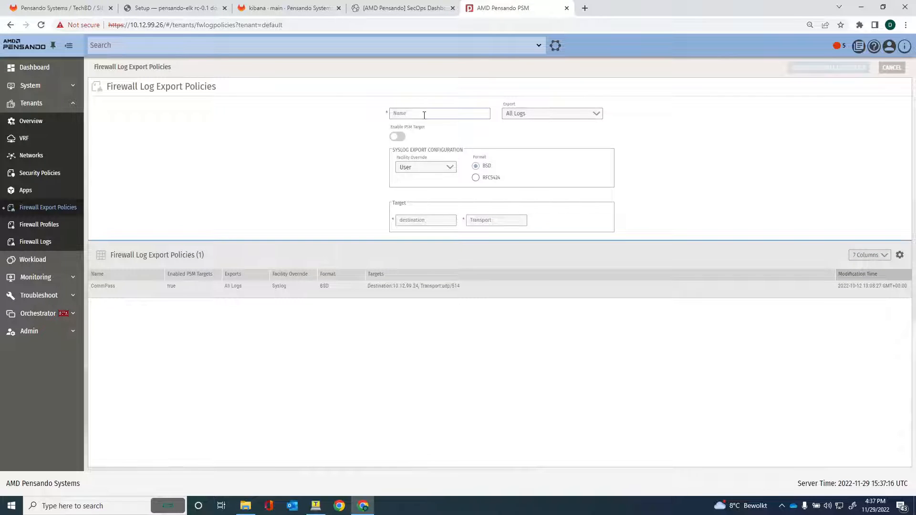
pyautogui.click(425, 115)
pyautogui.write('ELK')
# Enable the PSM target with RFC5424 format, destination 10.12.99.29, udp/5514, and create the policy.
pyautogui.click(398, 137)
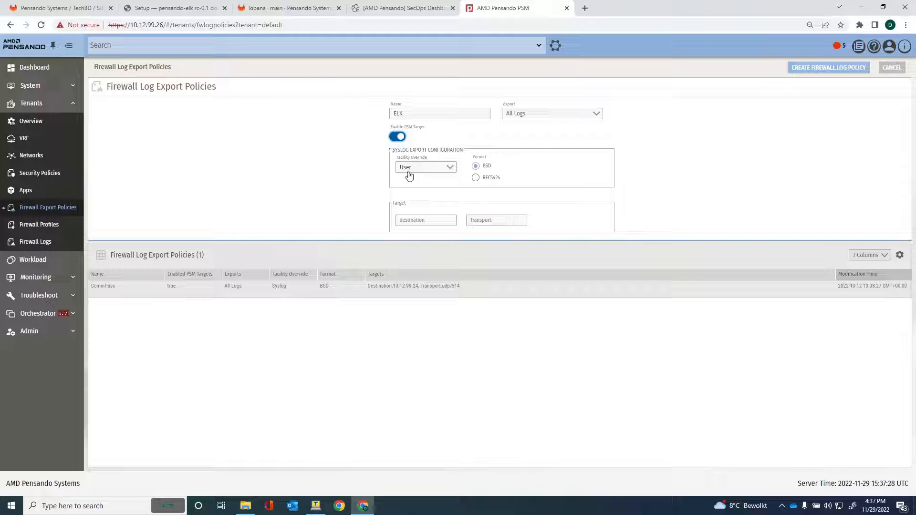
pyautogui.click(476, 181)
pyautogui.click(415, 221)
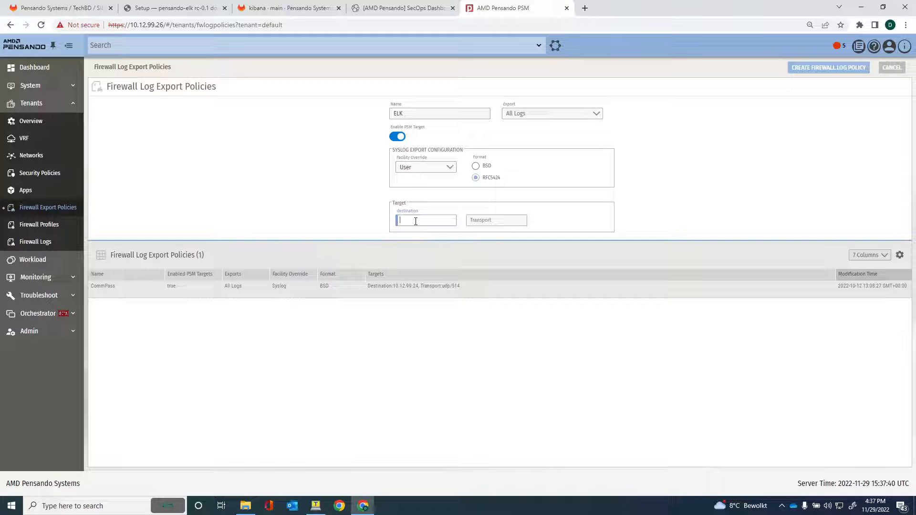
pyautogui.write('10.12.')
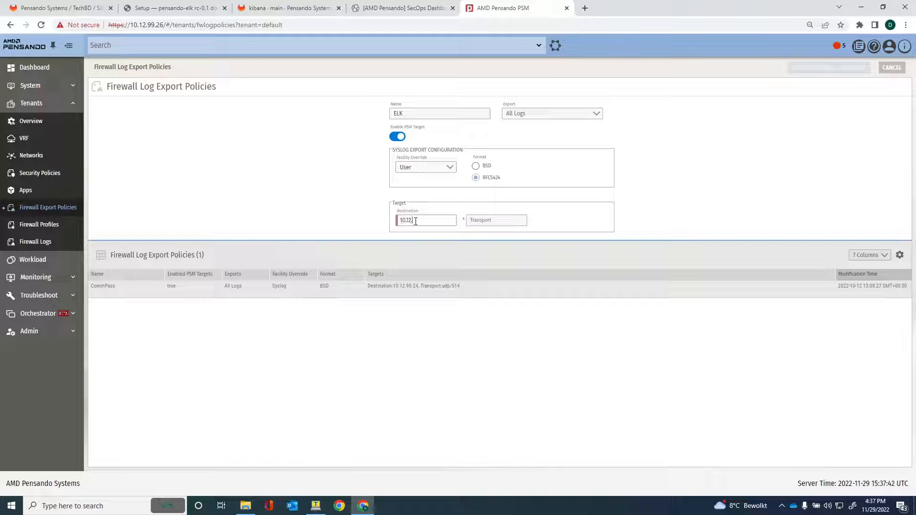
pyautogui.write('99.29')
pyautogui.press('Tab')
pyautogui.write('udp')
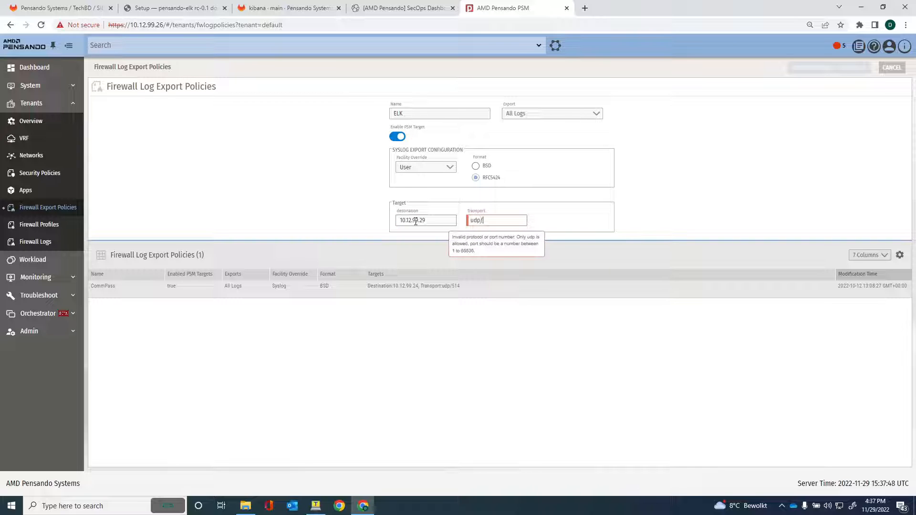
pyautogui.write('/55')
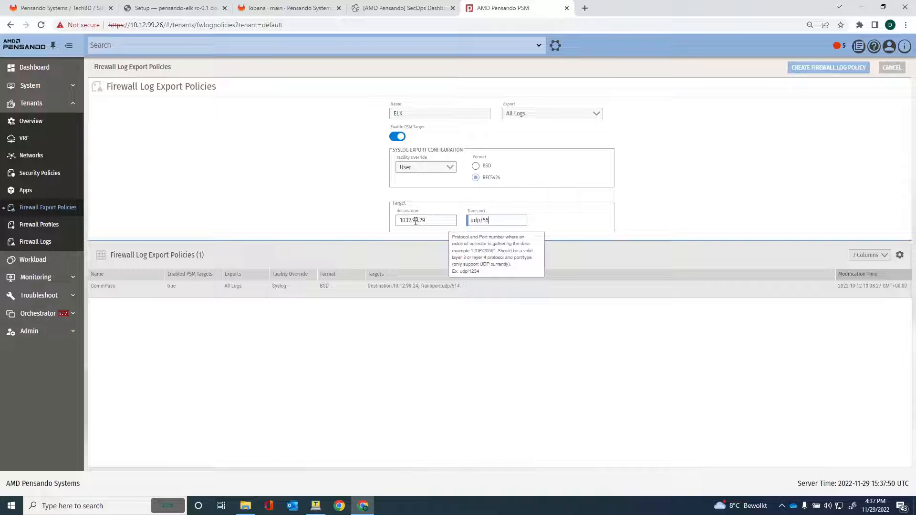
pyautogui.write('14')
pyautogui.click(438, 374)
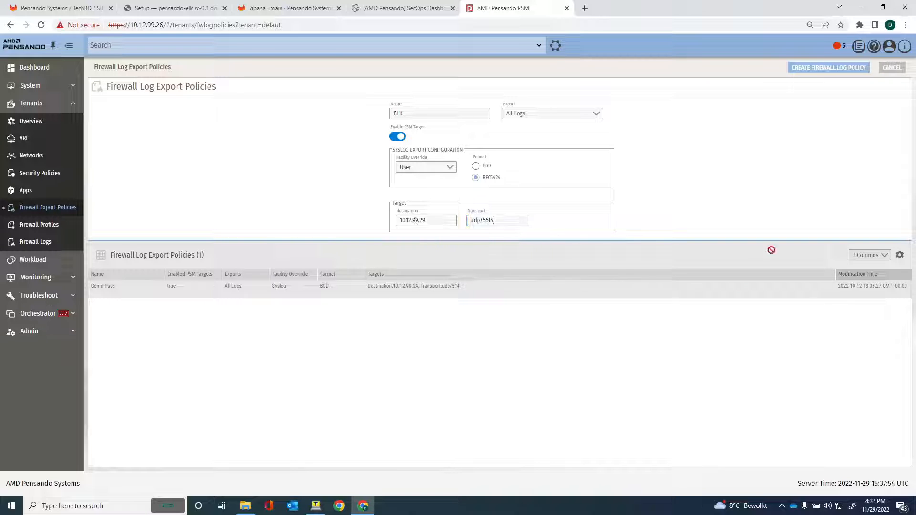
pyautogui.click(811, 69)
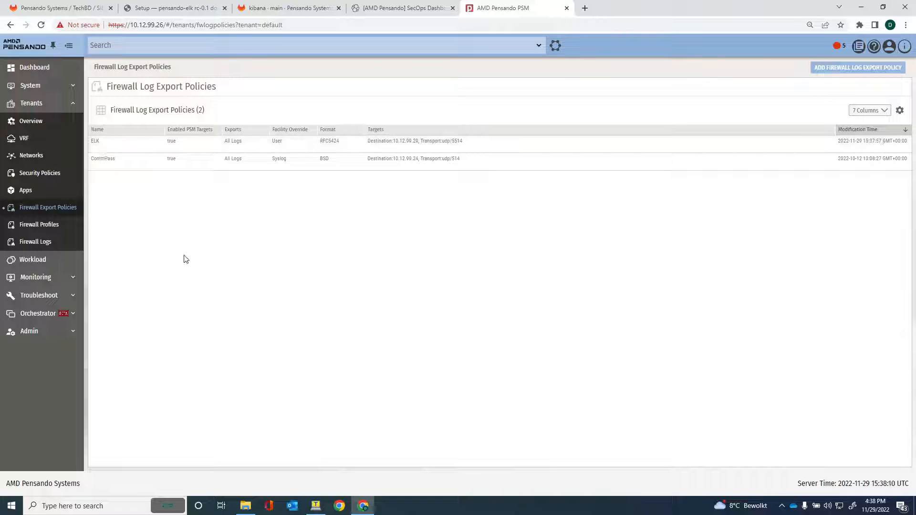
# Assign the ELK firewall logging export policy to switches aruba-10k-1 and aruba-10k-2.
pyautogui.click(24, 86)
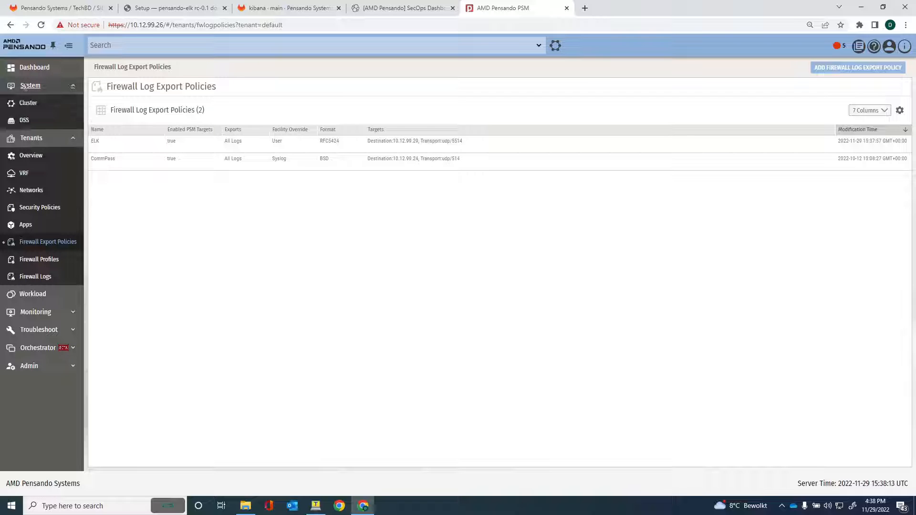
pyautogui.click(24, 121)
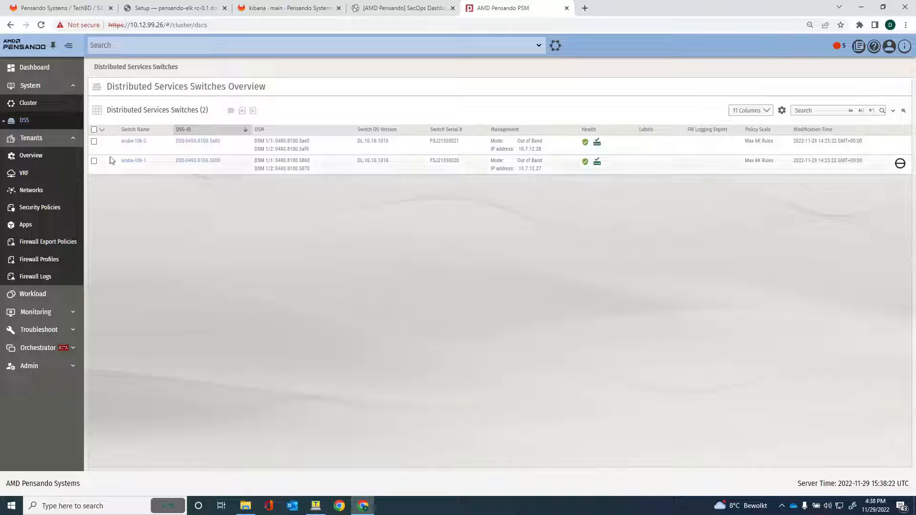
pyautogui.click(94, 141)
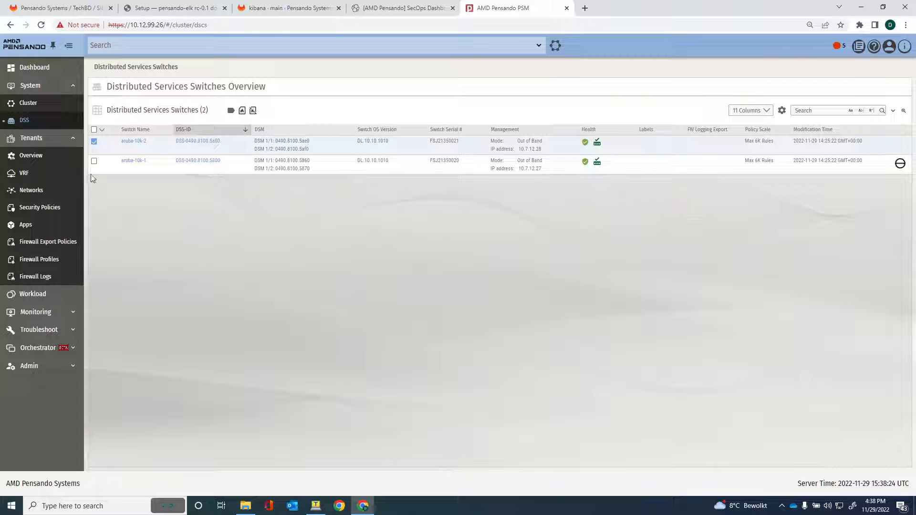
pyautogui.click(94, 161)
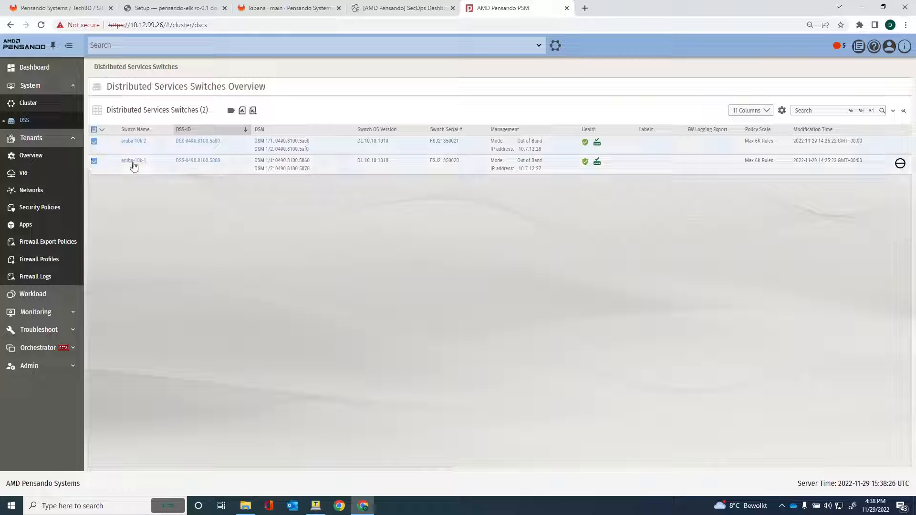
pyautogui.click(242, 111)
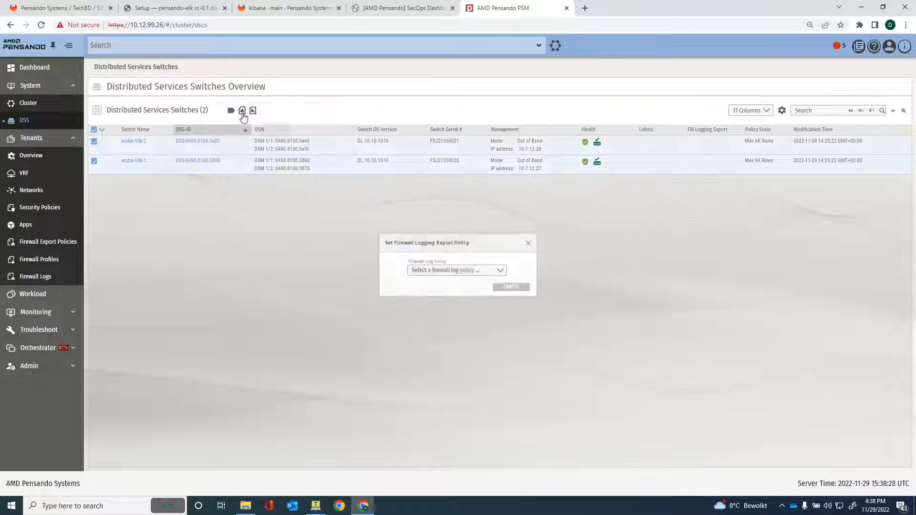
pyautogui.click(429, 273)
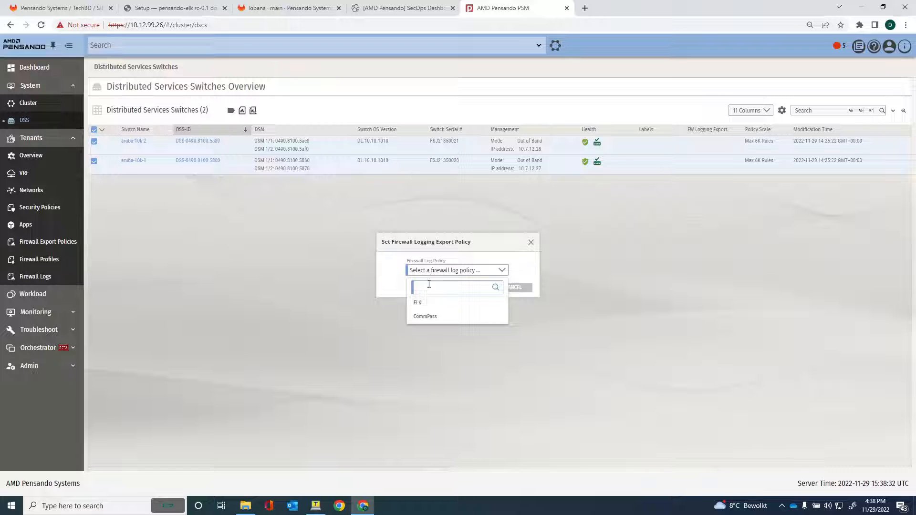
pyautogui.click(418, 307)
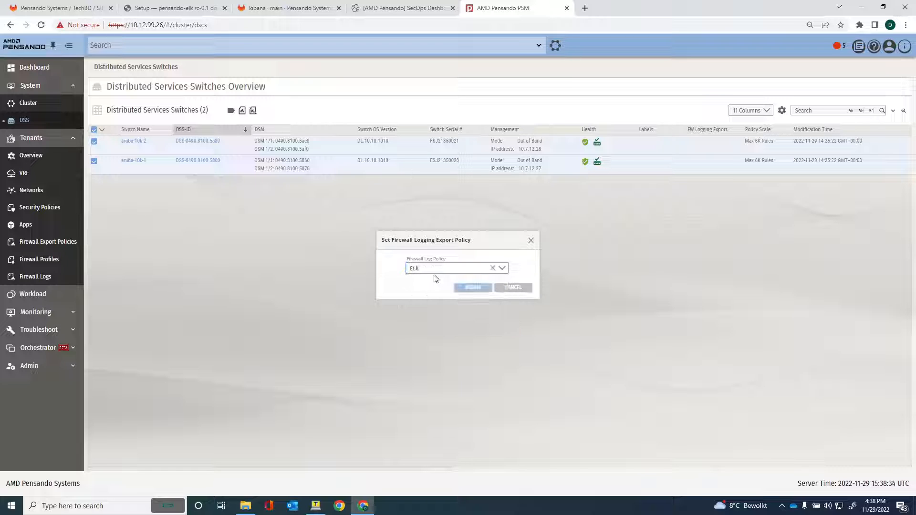
pyautogui.click(471, 289)
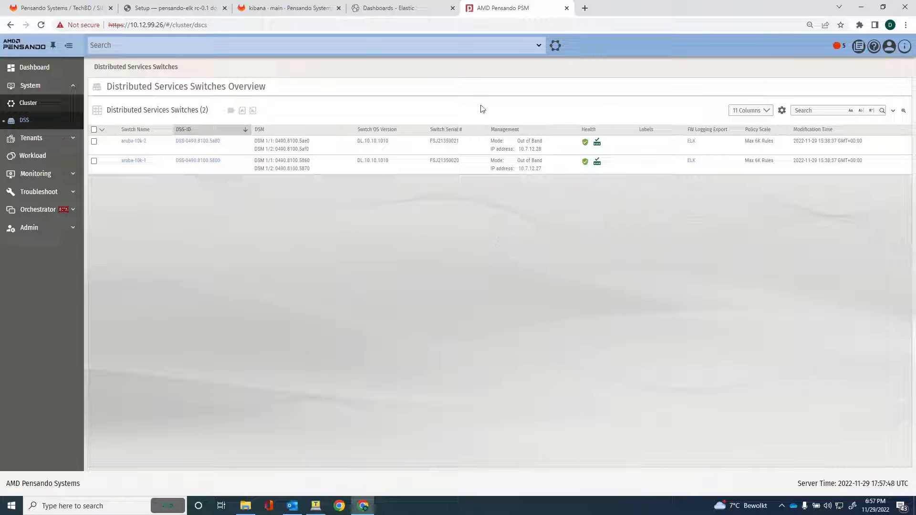
# Go to the Dashboards - Elastic tab and open Dev Tools from the Management menu.
pyautogui.click(401, 12)
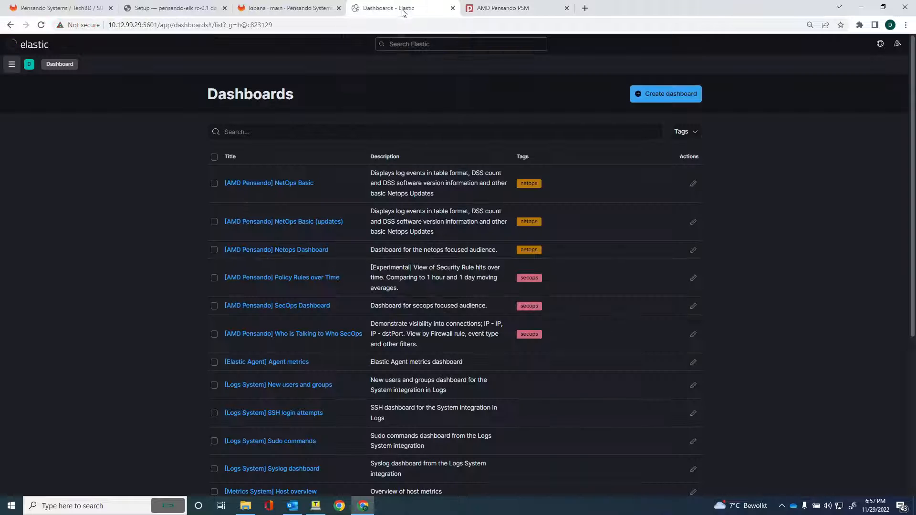
pyautogui.click(12, 65)
pyautogui.scroll(-5, 61, 367)
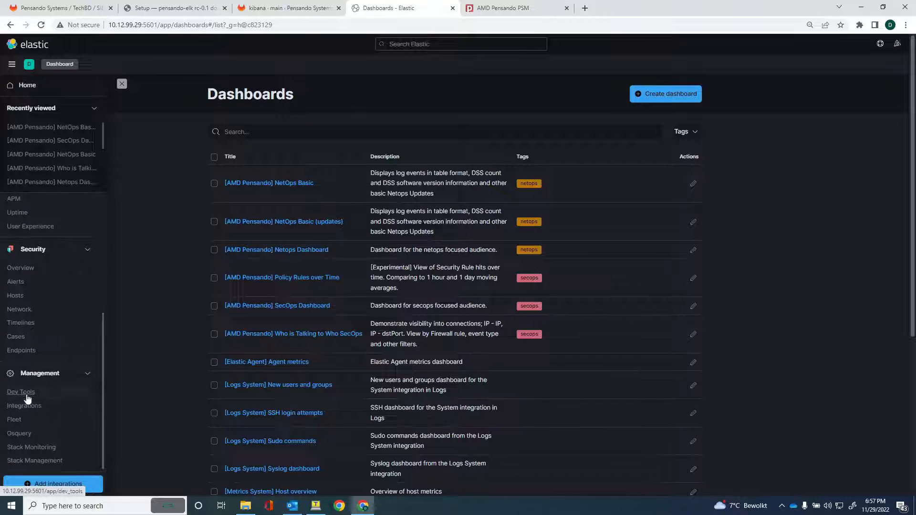
pyautogui.click(21, 393)
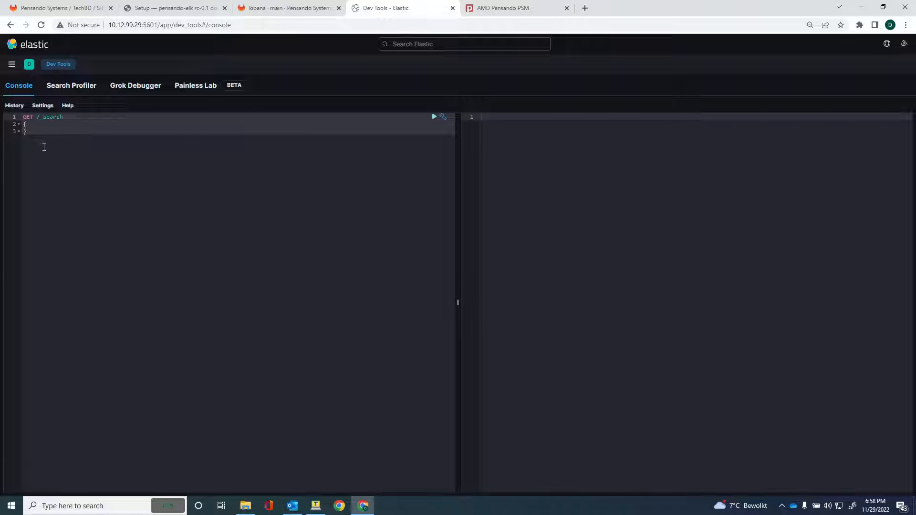
# Run the default GET /_search and browse the pensando-fwlog-2022.11 flow-log hits.
pyautogui.click(434, 120)
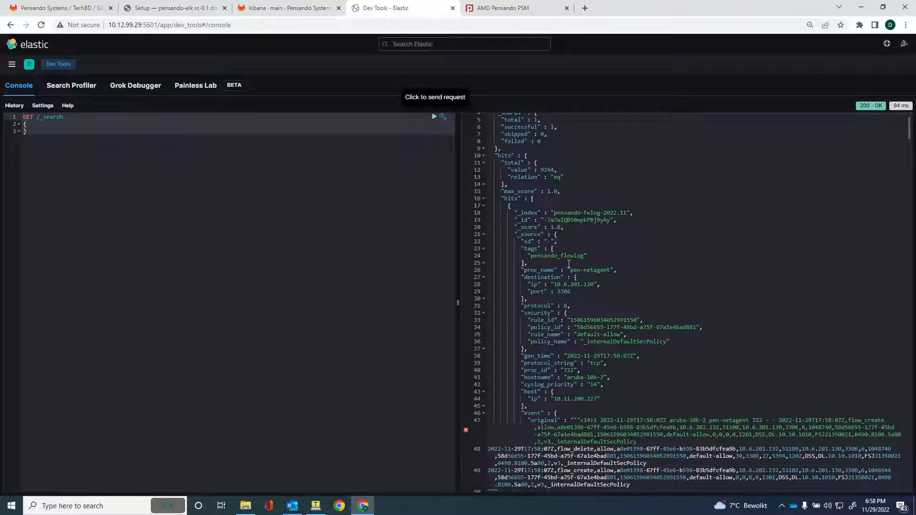
pyautogui.click(627, 240)
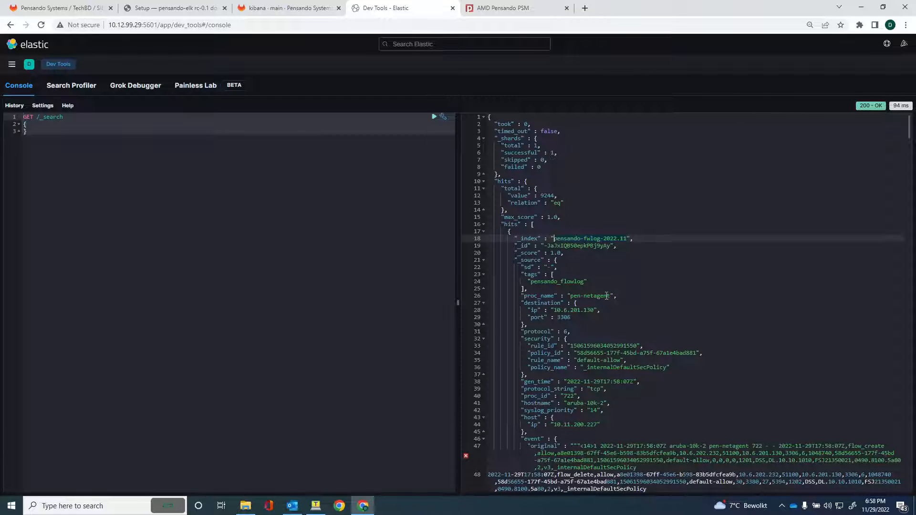
pyautogui.scroll(-5, 607, 296)
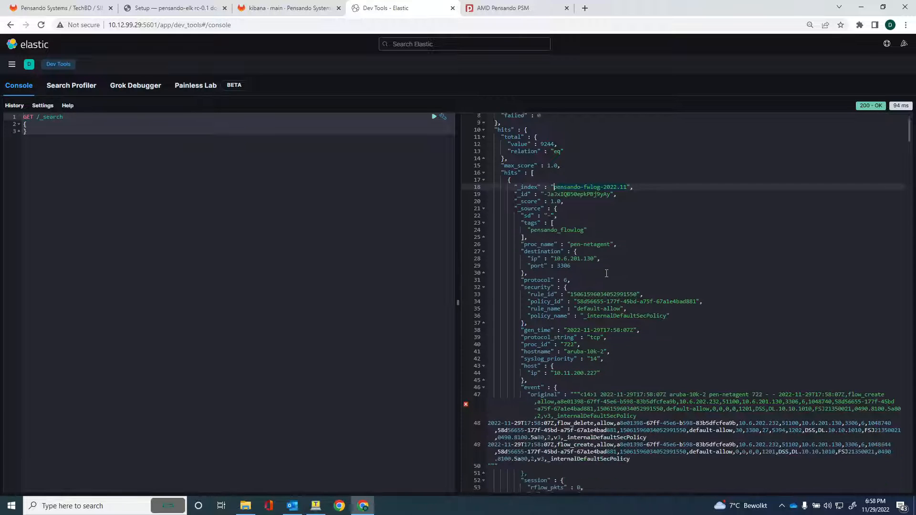
pyautogui.scroll(-4, 607, 274)
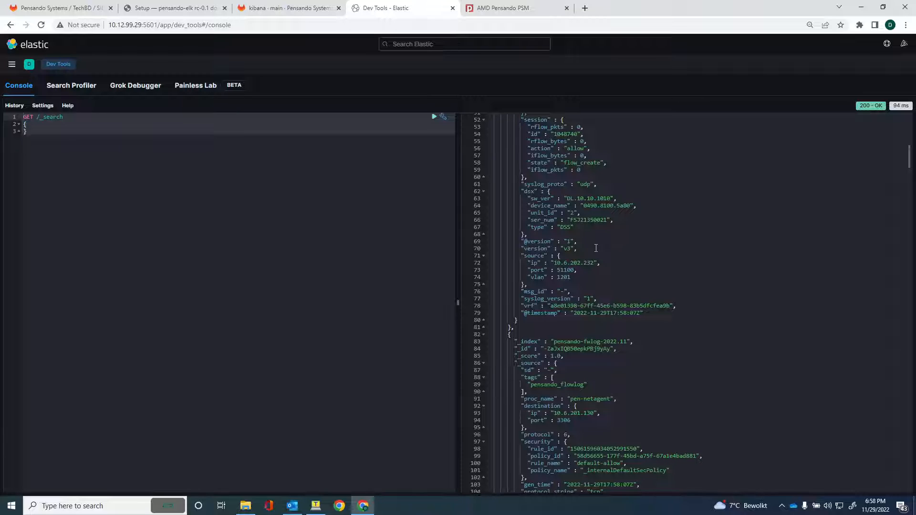
pyautogui.scroll(-2, 596, 248)
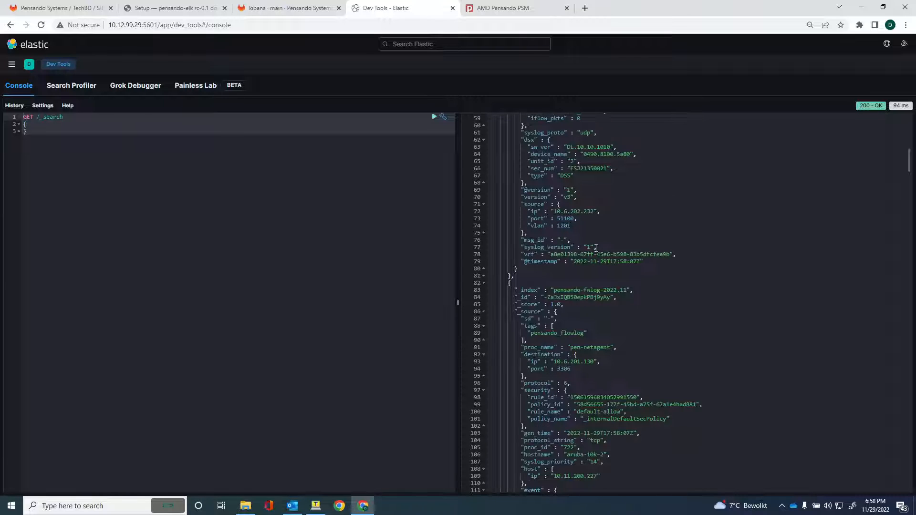
pyautogui.scroll(-4, 596, 248)
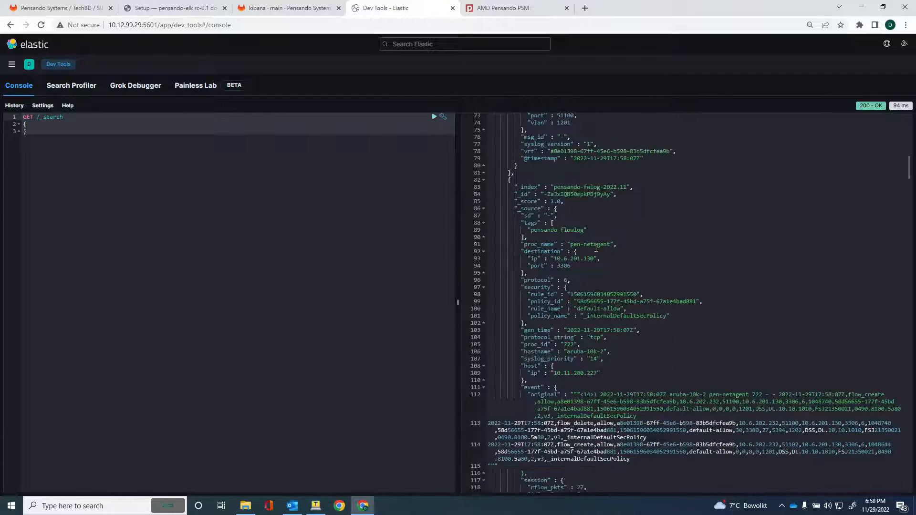
pyautogui.scroll(-3, 596, 248)
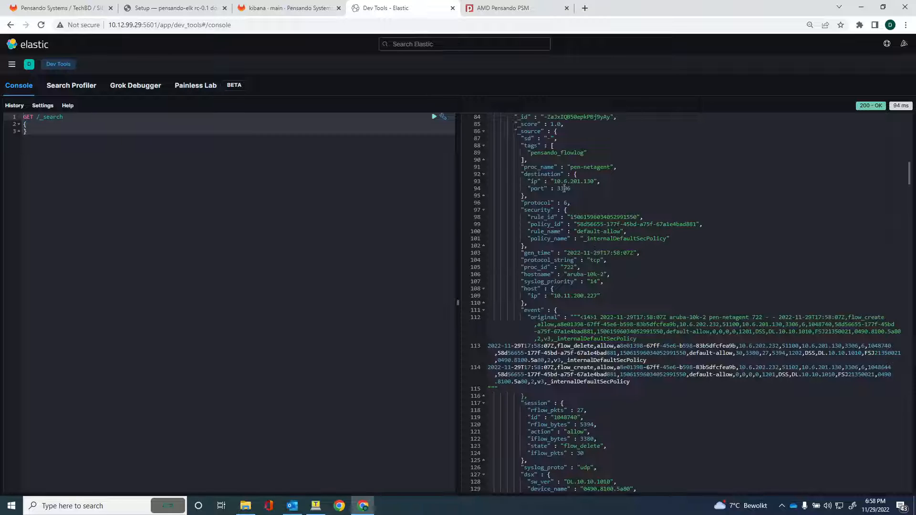
pyautogui.scroll(-15, 579, 261)
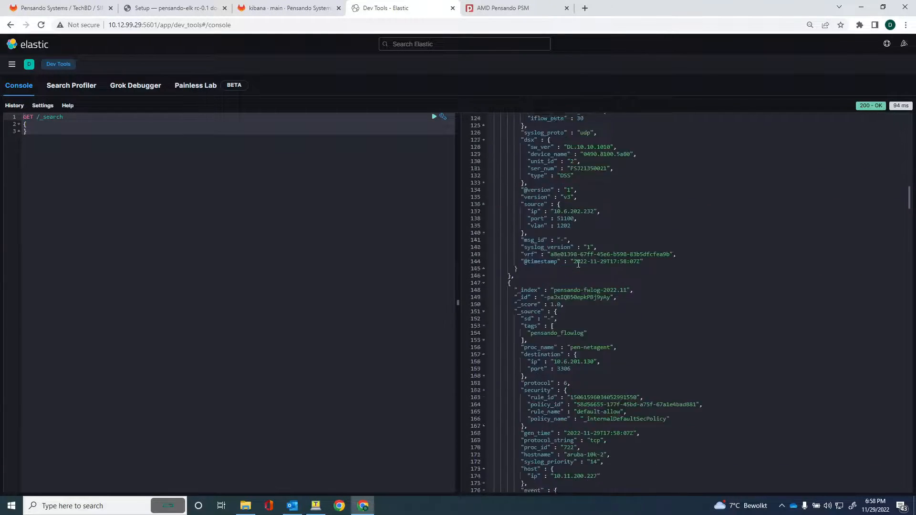
pyautogui.scroll(-20, 579, 264)
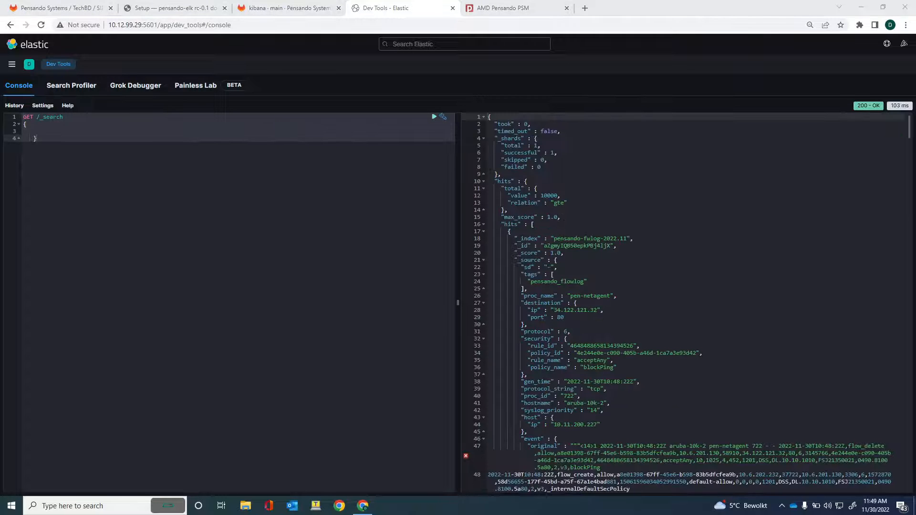
# Replace the console query with the pensando-fwlog-2022.11 bool/must filter and run it.
pyautogui.moveTo(39, 141); pyautogui.dragTo(22, 117)
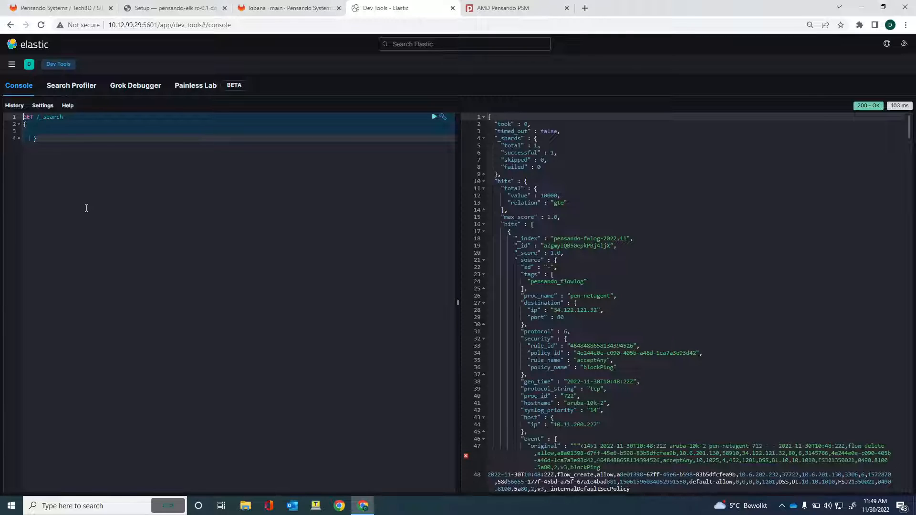
pyautogui.hotkey('ctrl', 'v')
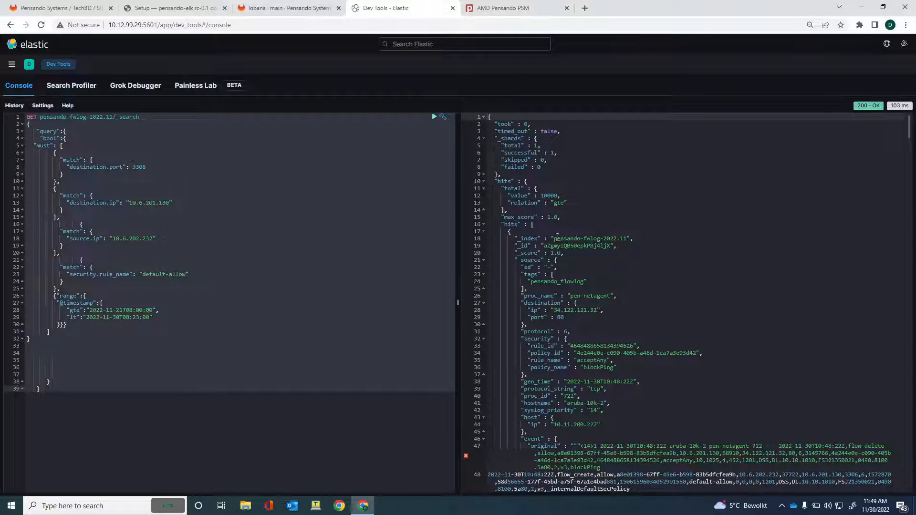
pyautogui.click(628, 238)
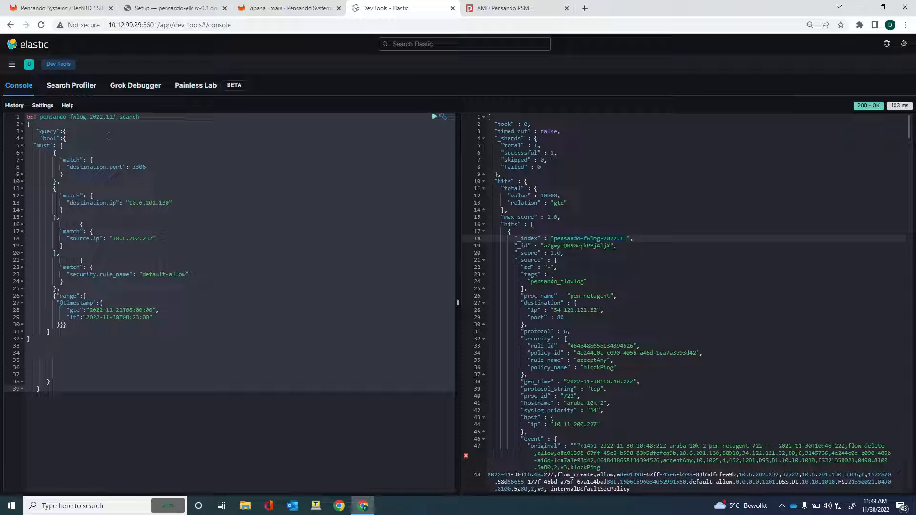
pyautogui.click(434, 118)
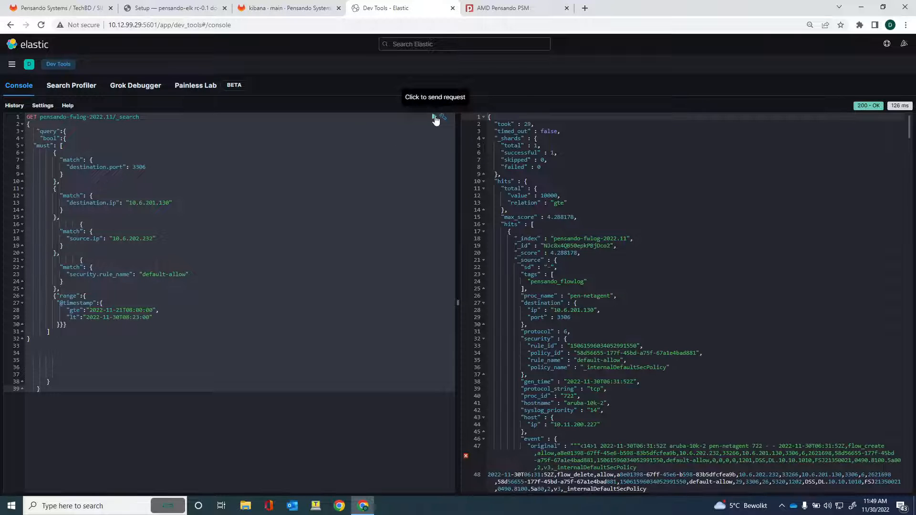
pyautogui.scroll(-3, 576, 264)
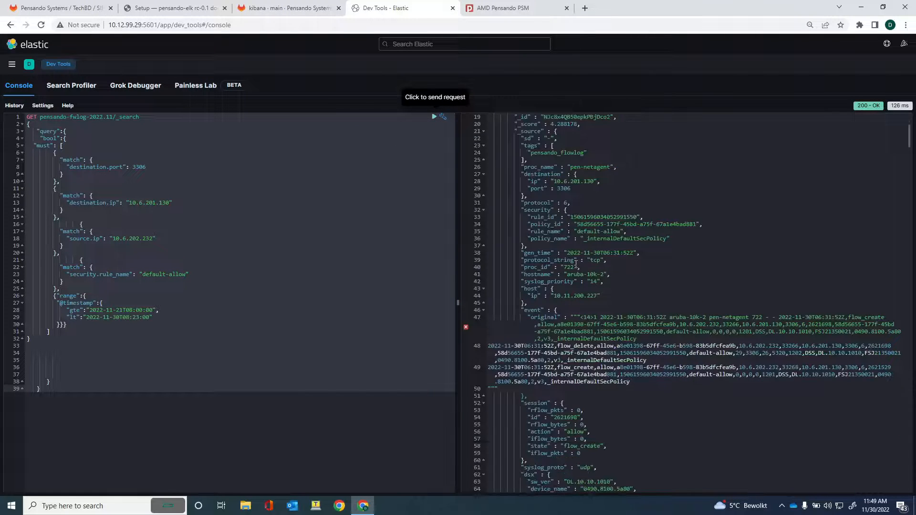
pyautogui.scroll(-12, 576, 264)
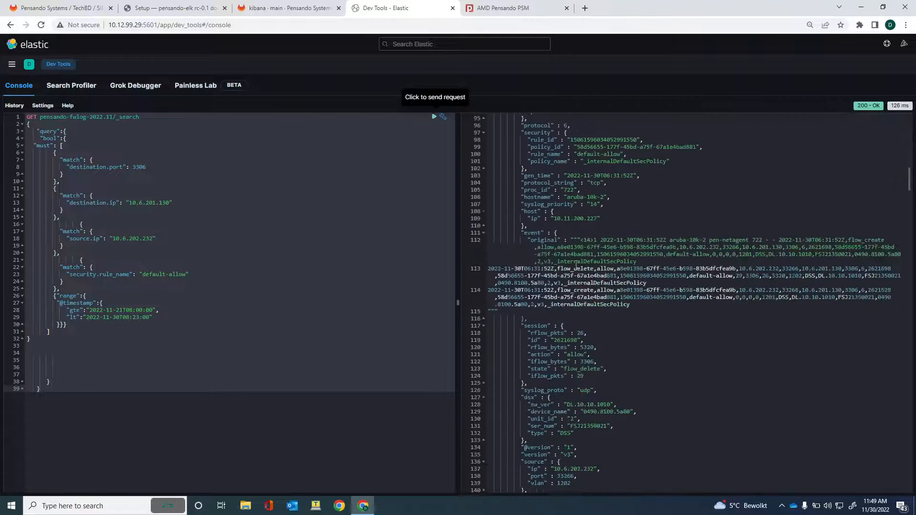
pyautogui.scroll(-4, 576, 264)
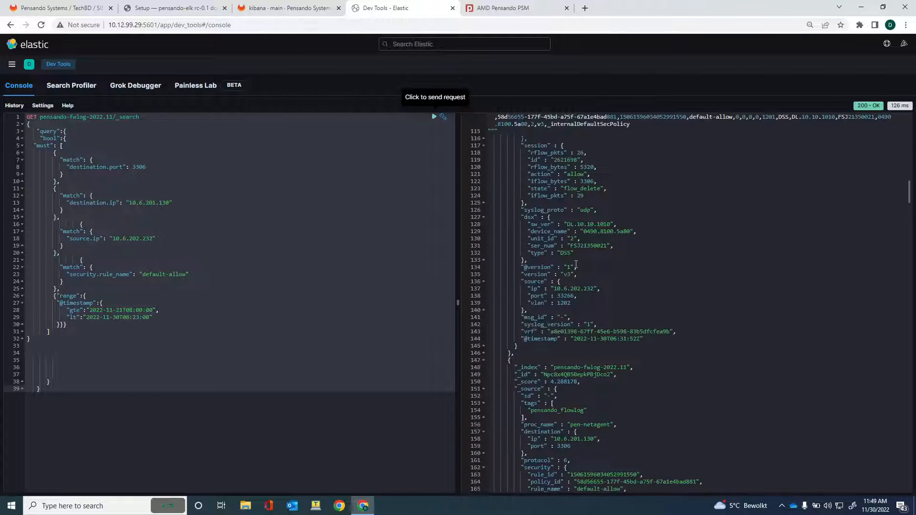
pyautogui.scroll(1, 577, 264)
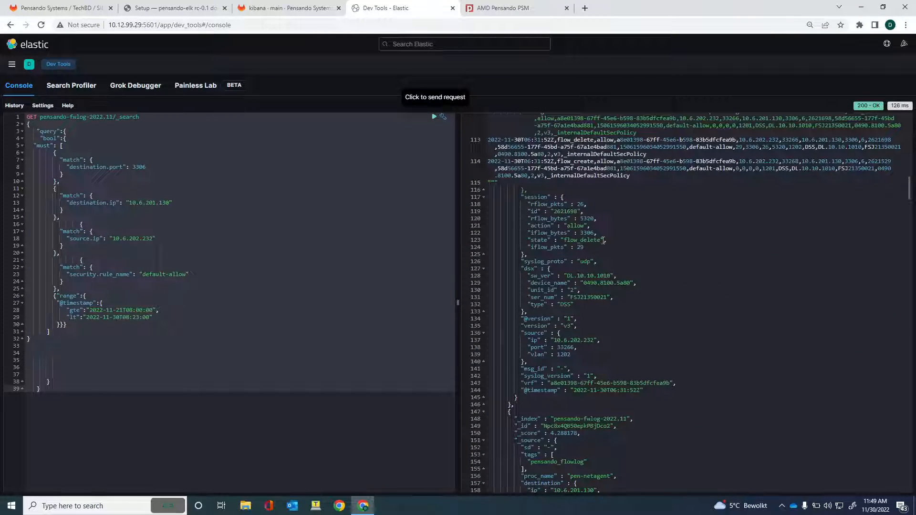
pyautogui.scroll(-2, 602, 246)
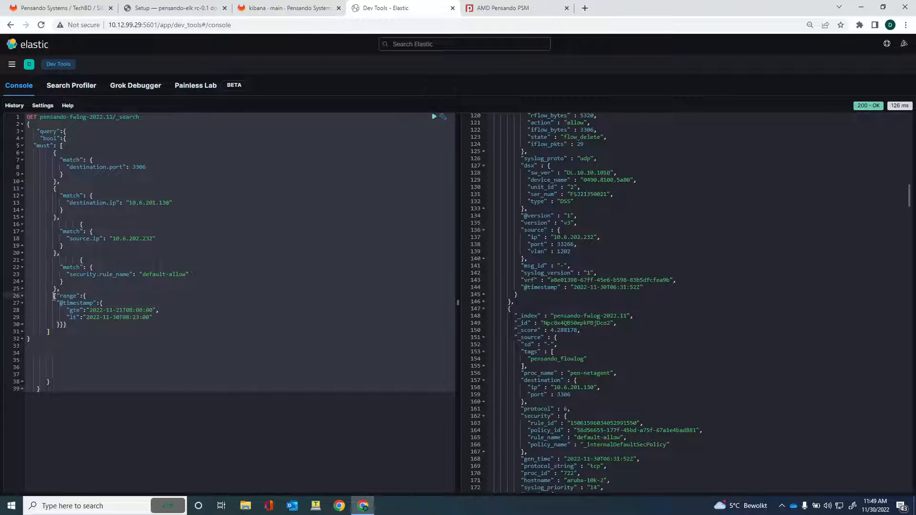
pyautogui.moveTo(54, 296); pyautogui.dragTo(82, 328)
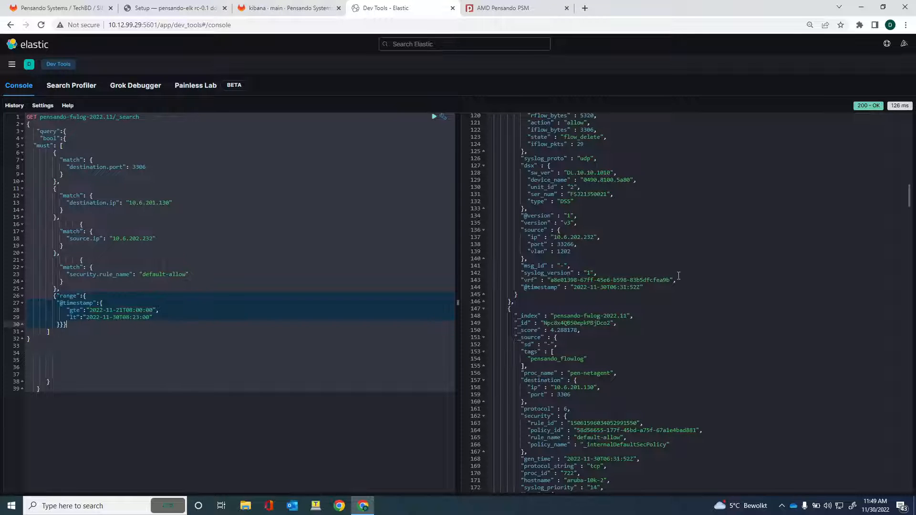
pyautogui.scroll(-10, 668, 277)
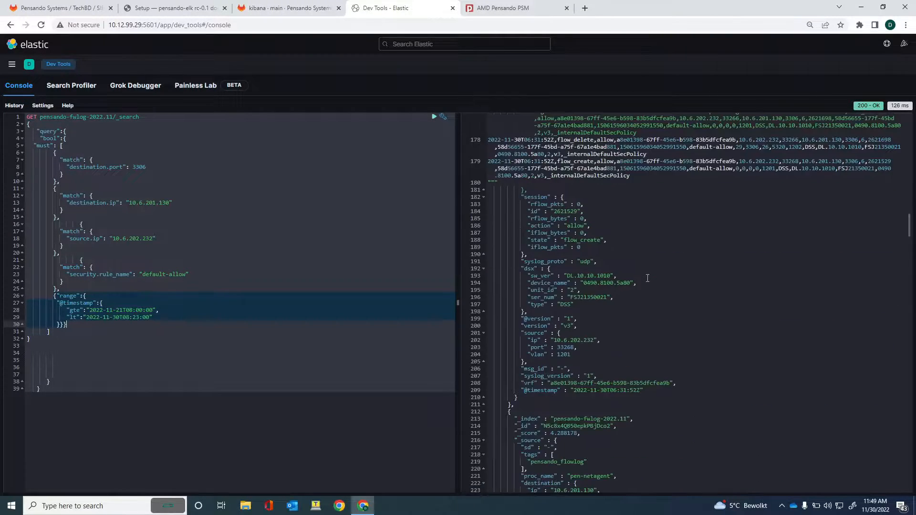
pyautogui.scroll(15, 648, 278)
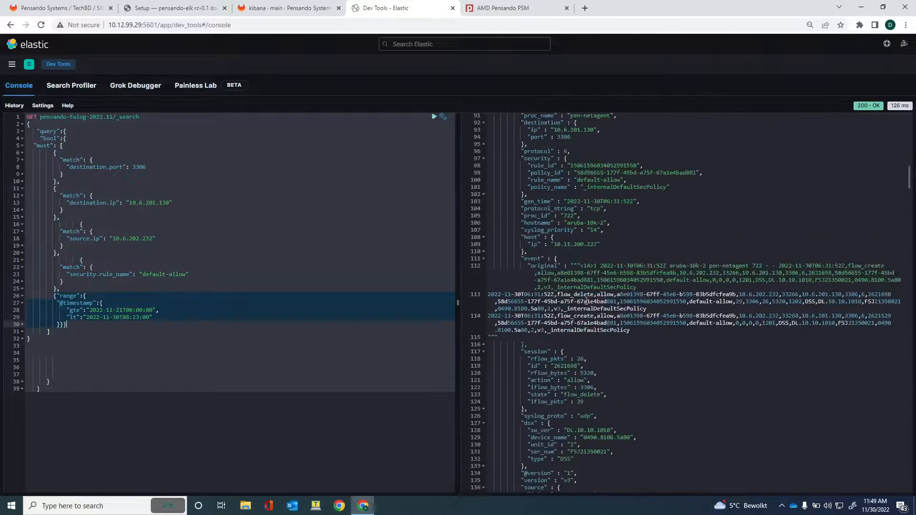
pyautogui.scroll(15, 586, 301)
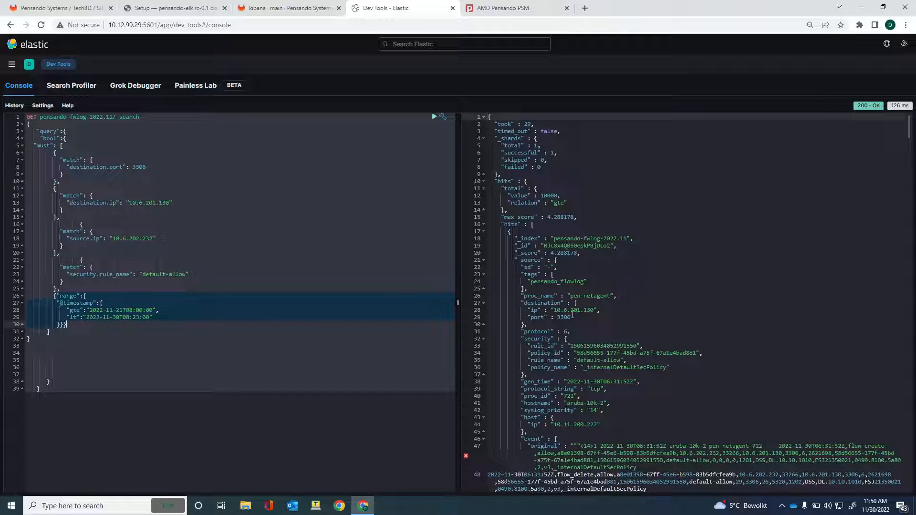
# Open the [AMD Pensando] NetOps Basic dashboard.
pyautogui.click(11, 65)
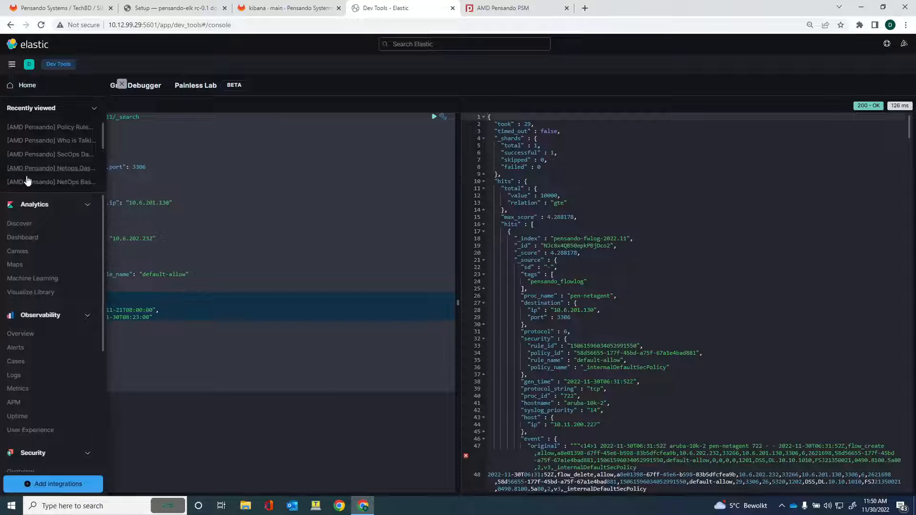
pyautogui.click(24, 239)
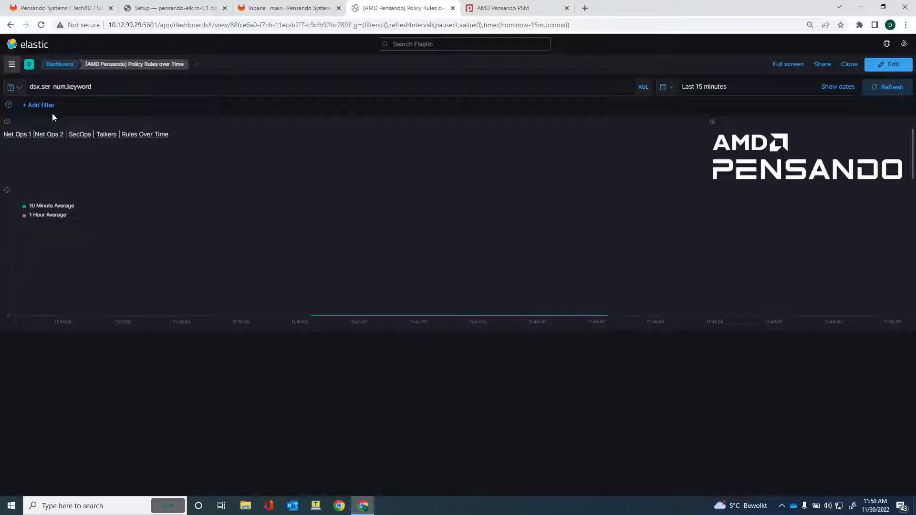
pyautogui.click(14, 136)
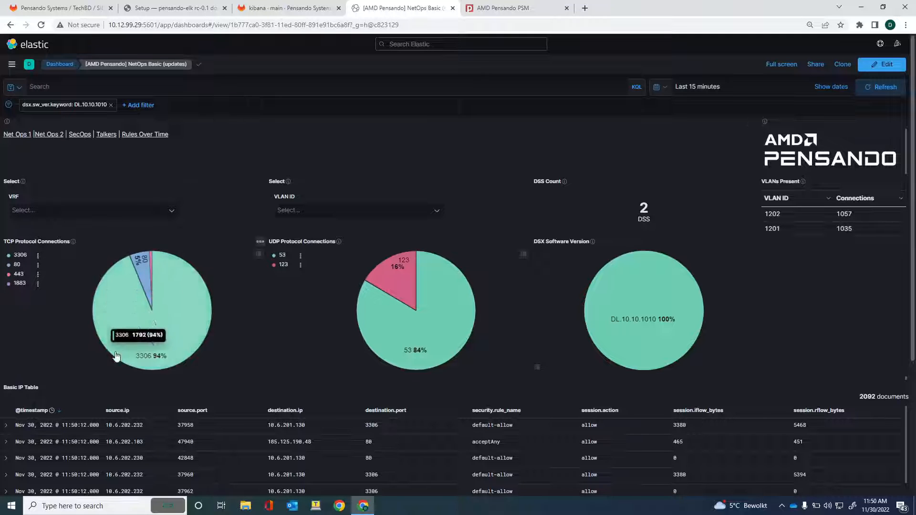
pyautogui.scroll(-4, 771, 394)
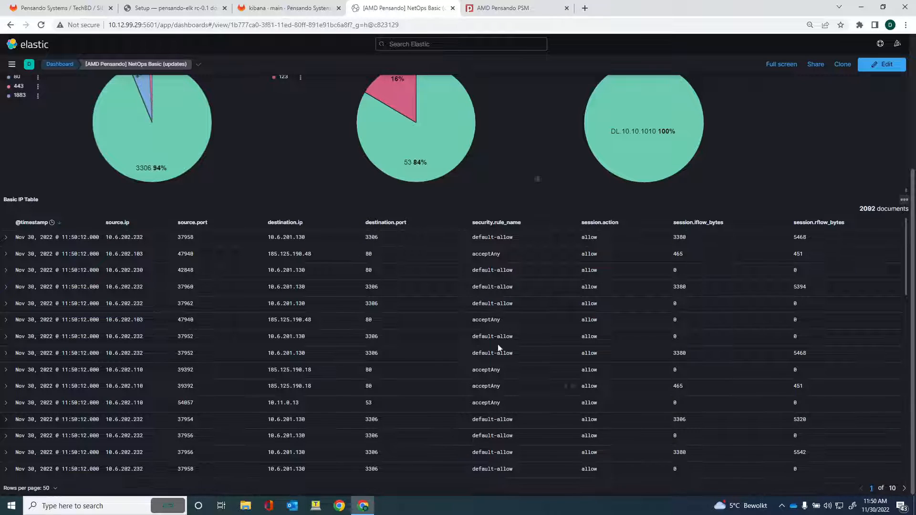
pyautogui.scroll(4, 680, 301)
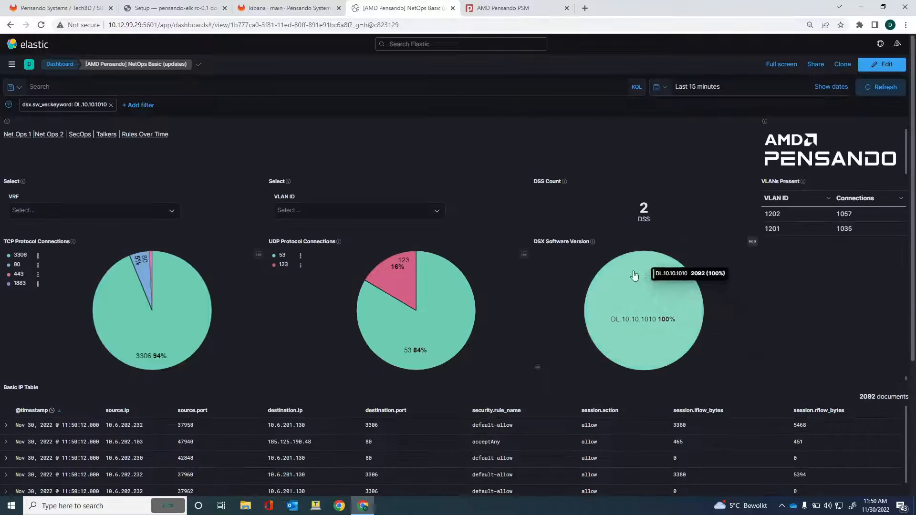
# Filter the NetOps Basic dashboard to VLAN ID 1201.
pyautogui.click(426, 213)
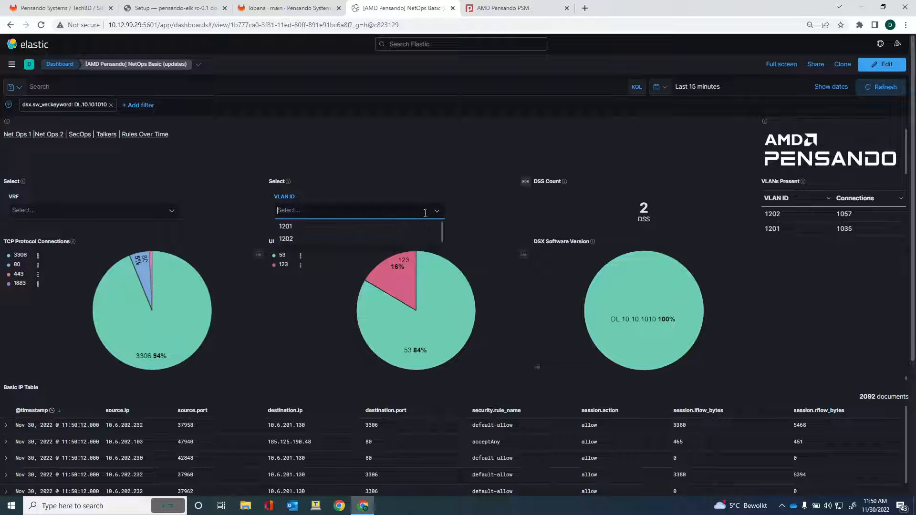
pyautogui.click(286, 226)
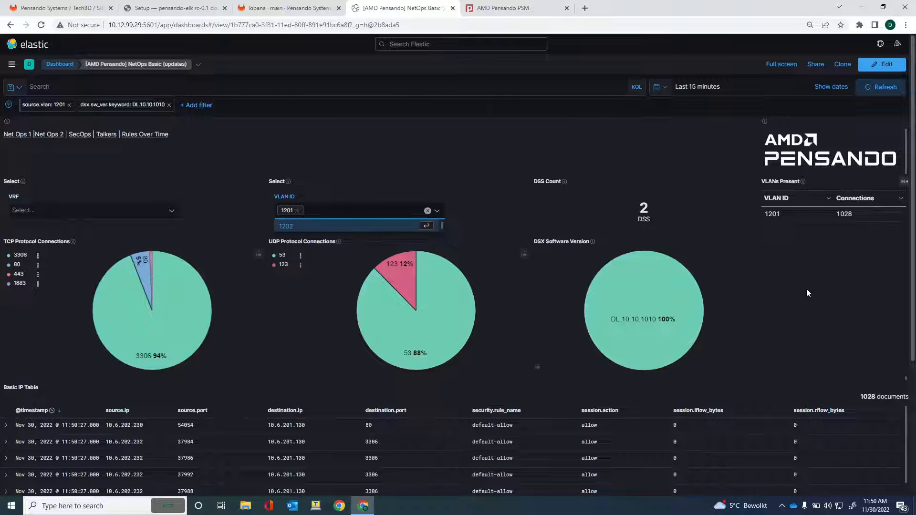
pyautogui.scroll(-1, 807, 289)
pyautogui.scroll(1, 806, 290)
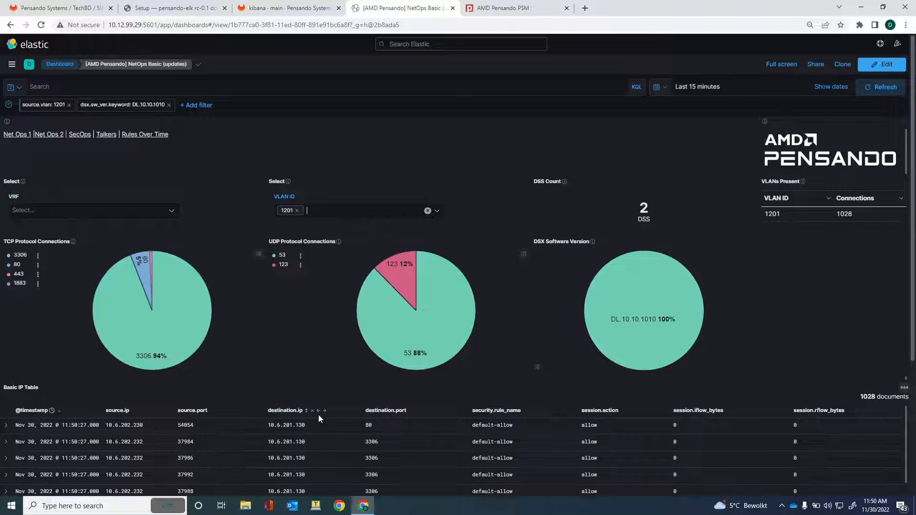
pyautogui.scroll(-2, 319, 416)
pyautogui.scroll(1, 319, 415)
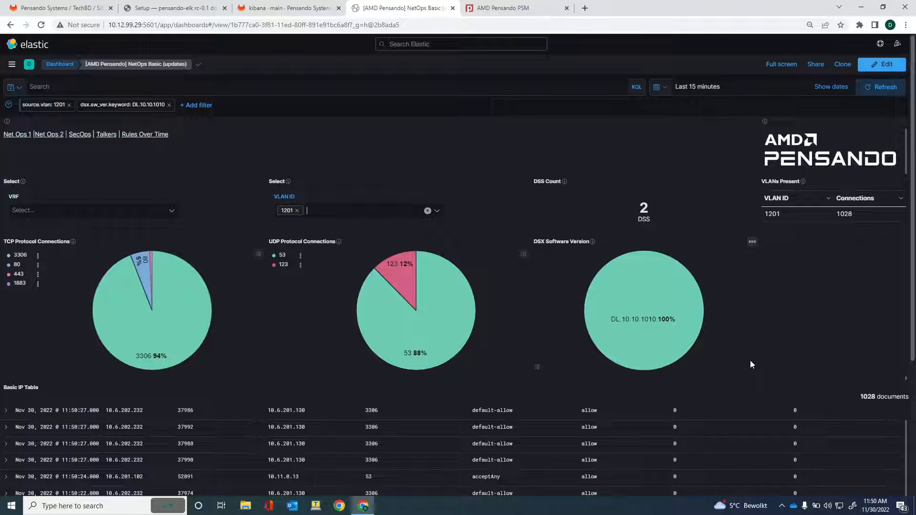
# View the Net Ops 2 dashboard, then move to the SecOps Dashboard keeping VLAN 1201.
pyautogui.click(52, 133)
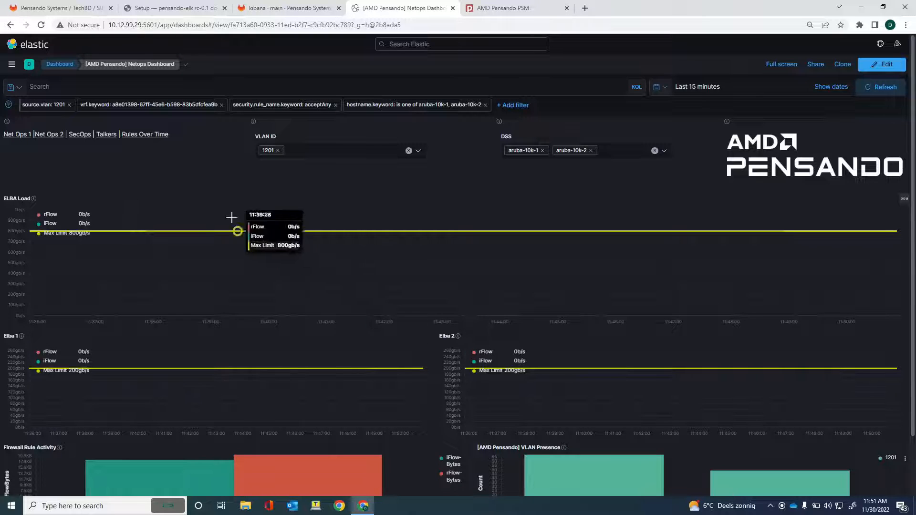
pyautogui.click(80, 135)
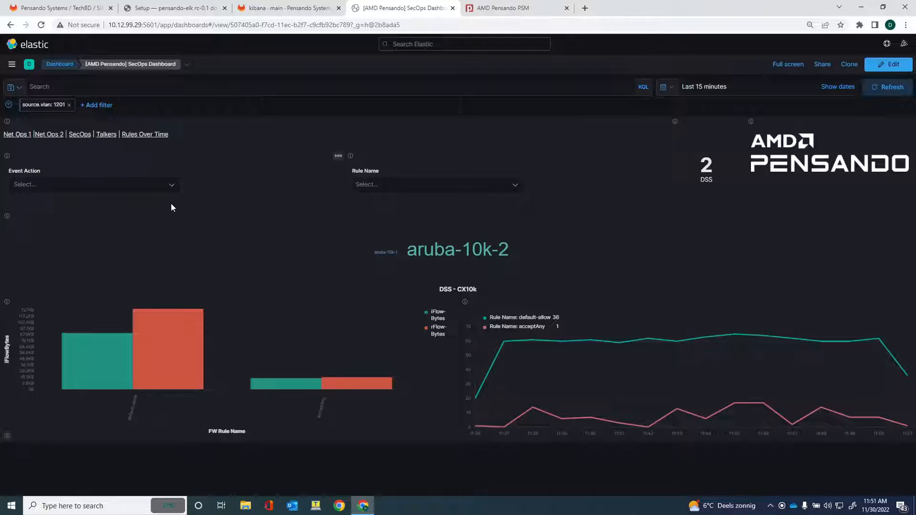
# Set the Rule Name filter to acceptAny, leaving Event Action unchanged.
pyautogui.click(172, 190)
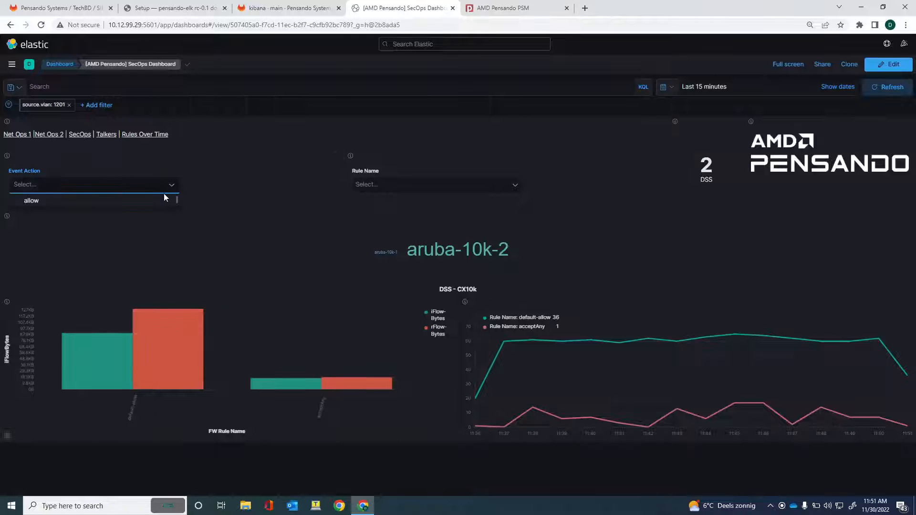
pyautogui.click(171, 190)
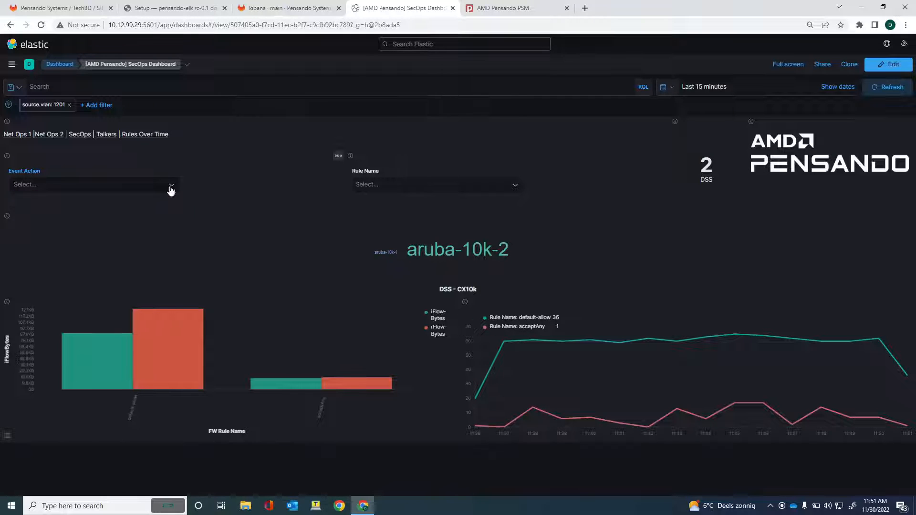
pyautogui.click(516, 187)
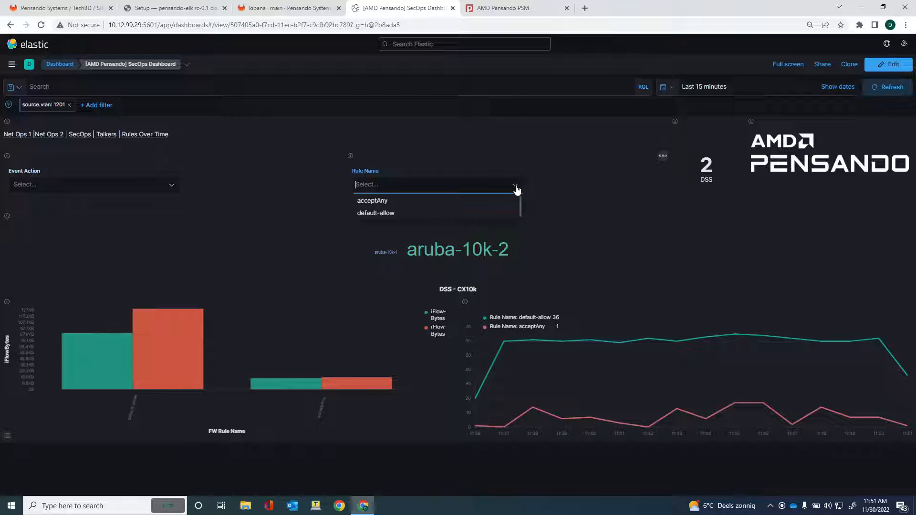
pyautogui.click(373, 202)
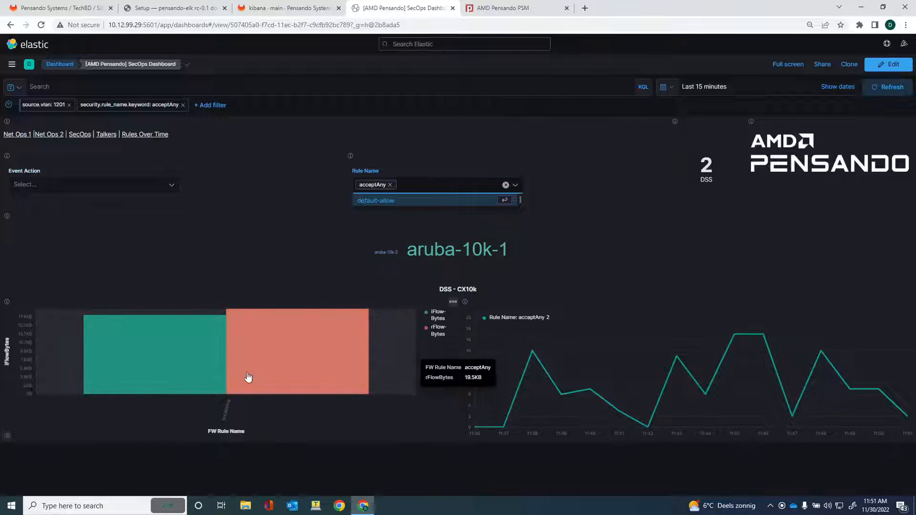
pyautogui.click(164, 364)
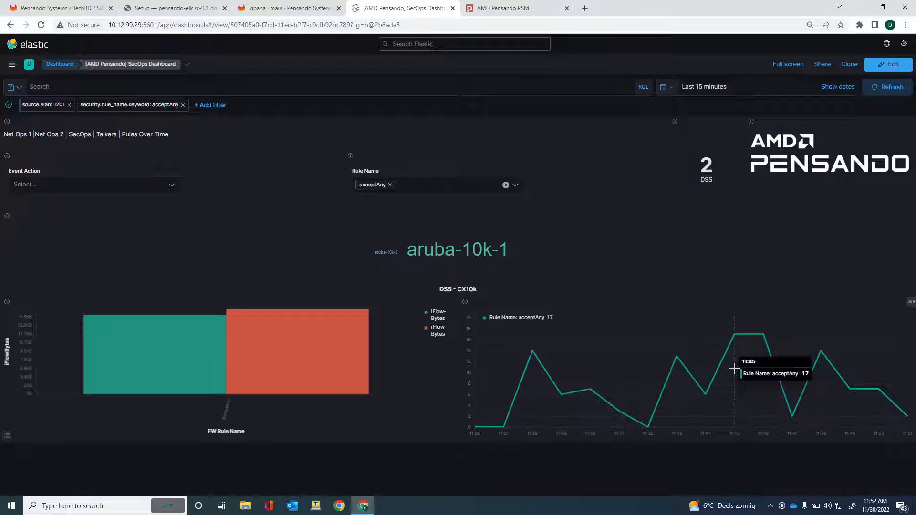
# Open the Talkers dashboard and remove the source.vlan: 1201 filter pill.
pyautogui.click(107, 135)
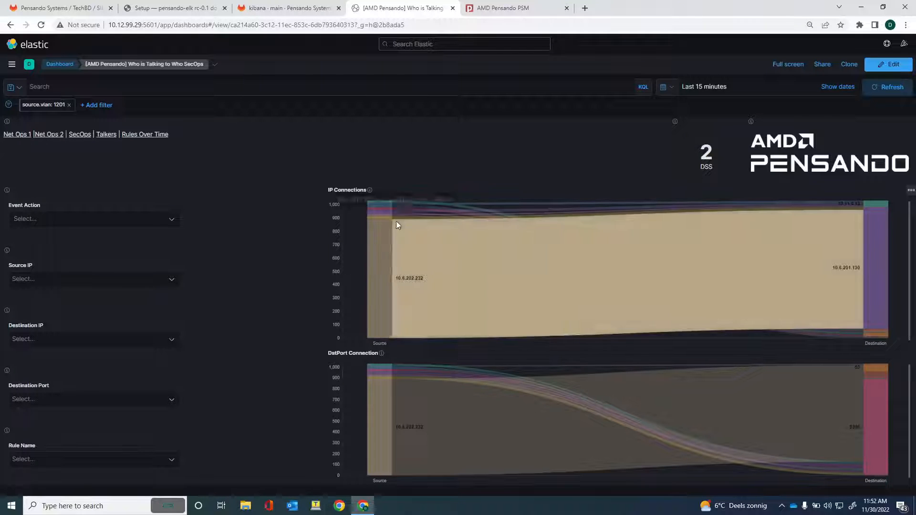
pyautogui.moveTo(484, 265)
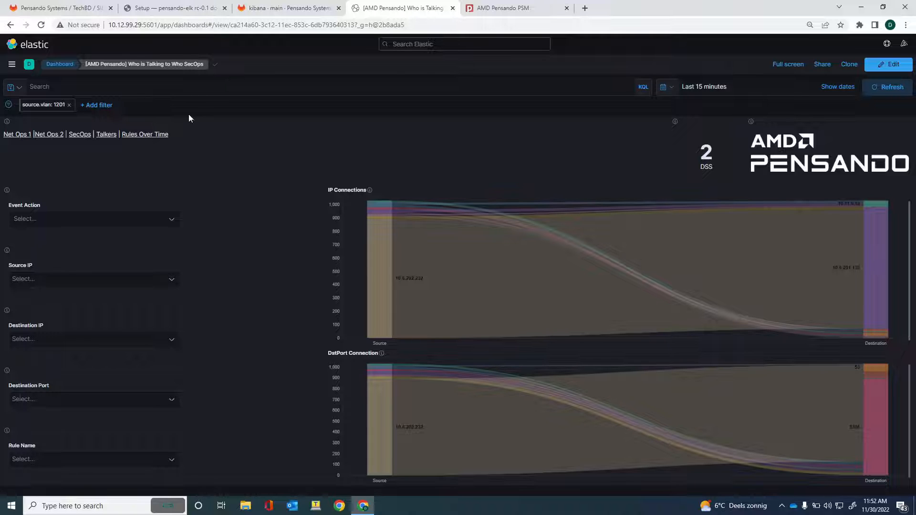
pyautogui.click(68, 105)
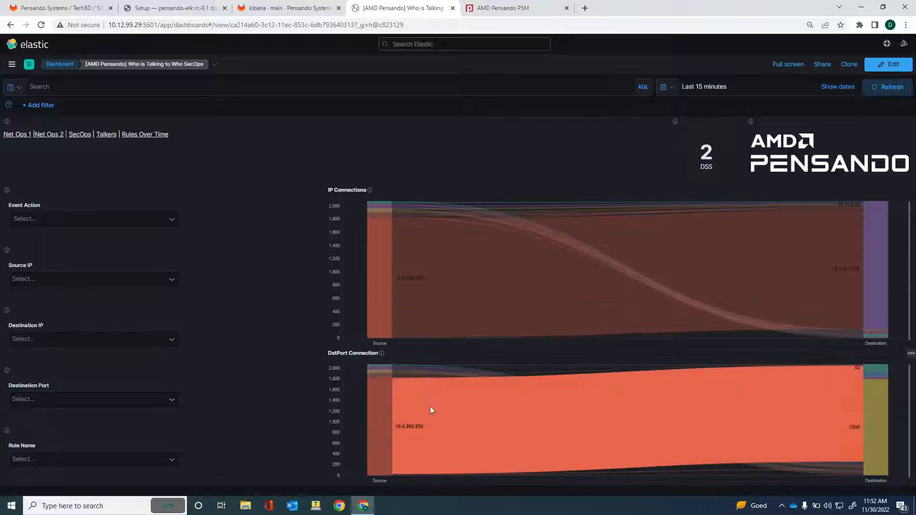
pyautogui.moveTo(410, 432)
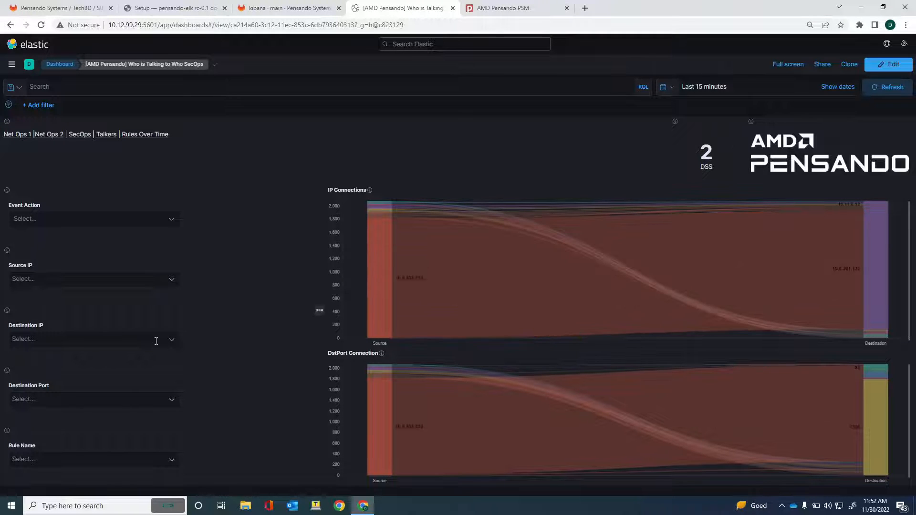
# Filter to source IP 10.6.201.102 and destination port 53.
pyautogui.click(171, 284)
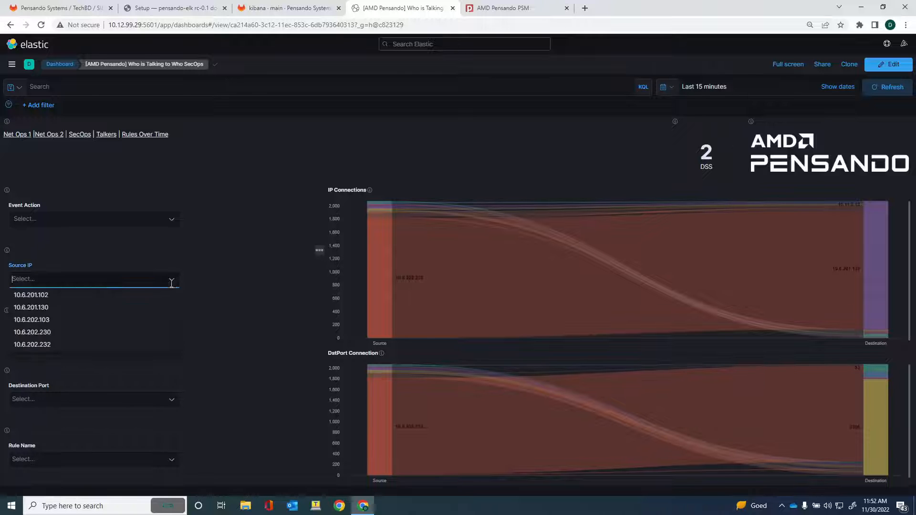
pyautogui.click(26, 296)
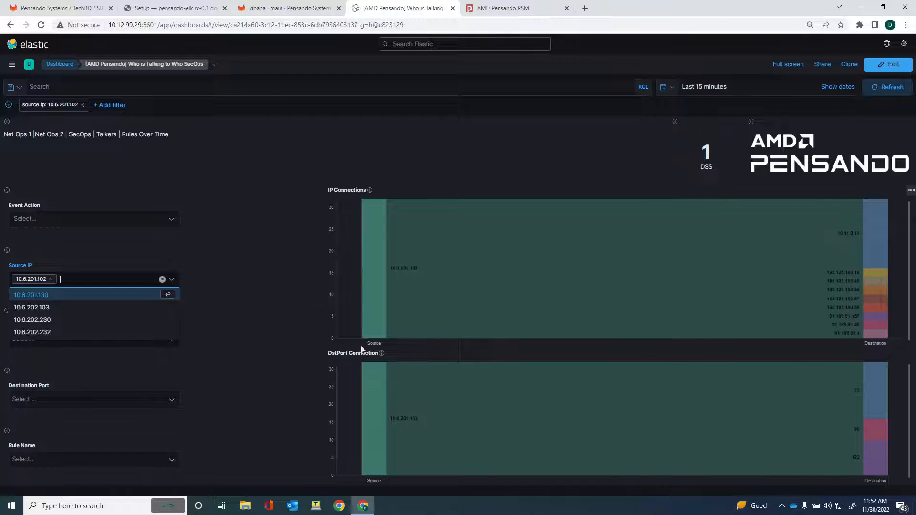
pyautogui.click(235, 351)
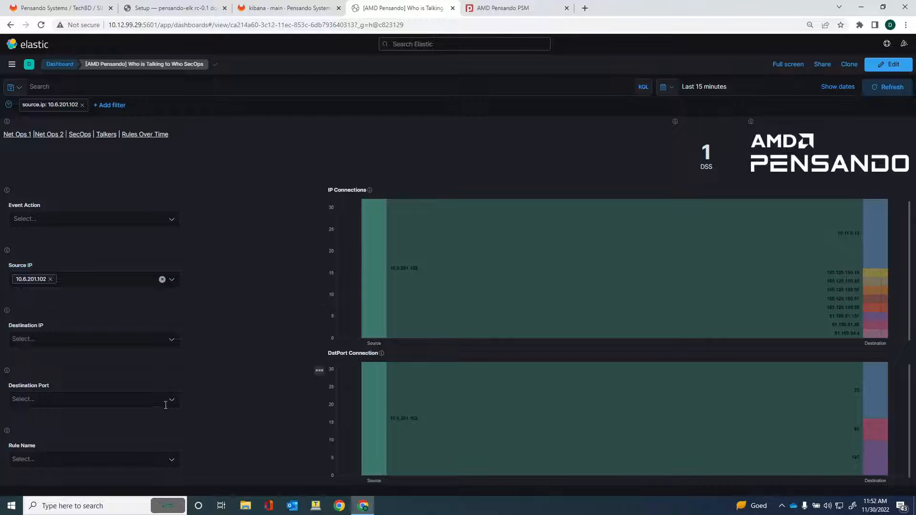
pyautogui.click(170, 403)
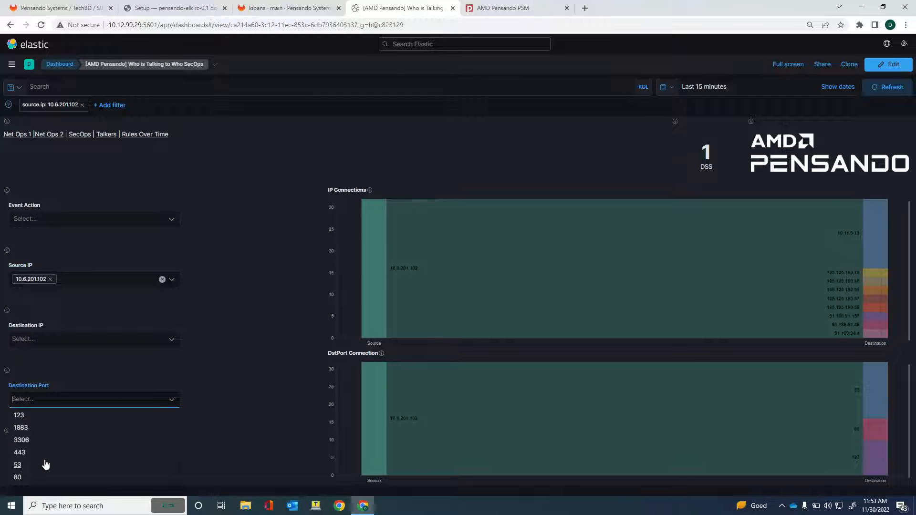
pyautogui.click(18, 467)
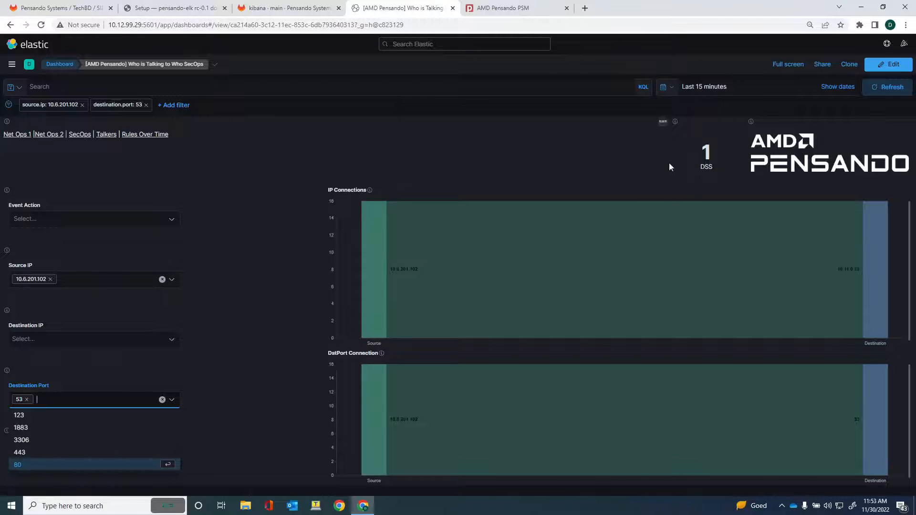
# Check the time picker's exact range and quick select options without changing them.
pyautogui.click(695, 93)
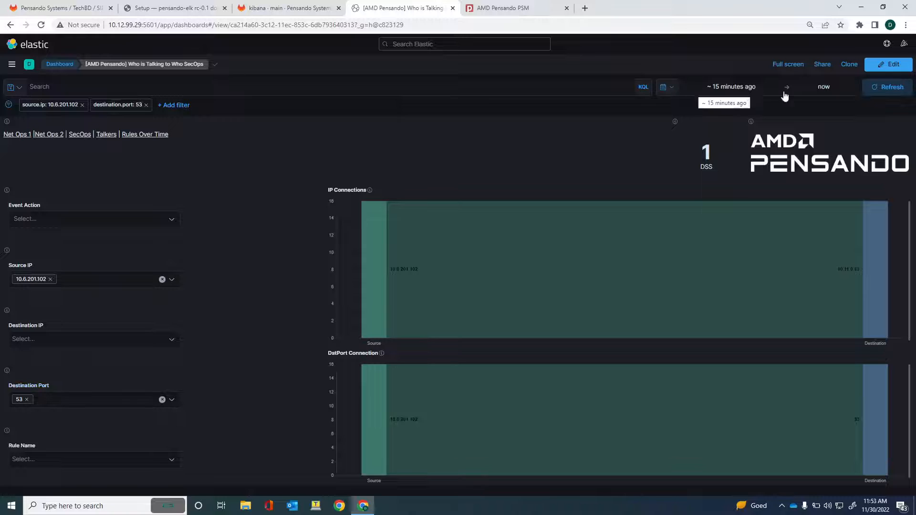
pyautogui.click(672, 89)
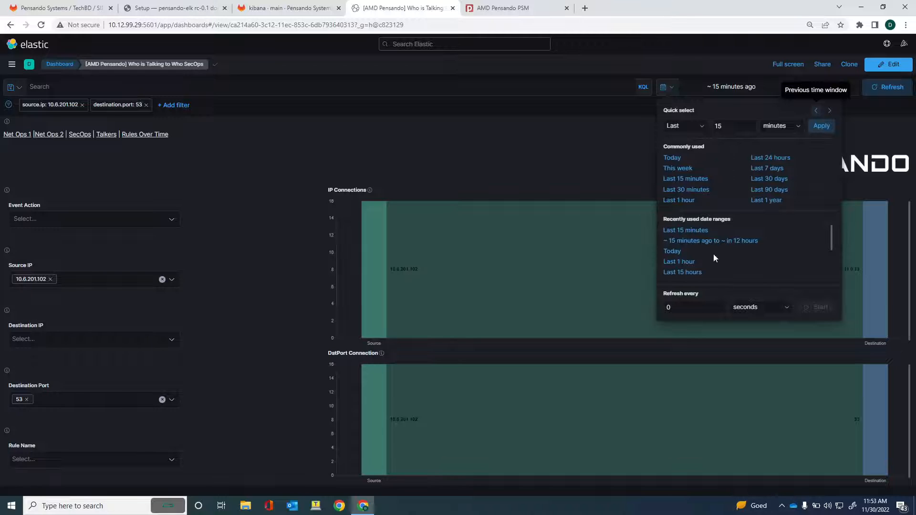
pyautogui.click(272, 188)
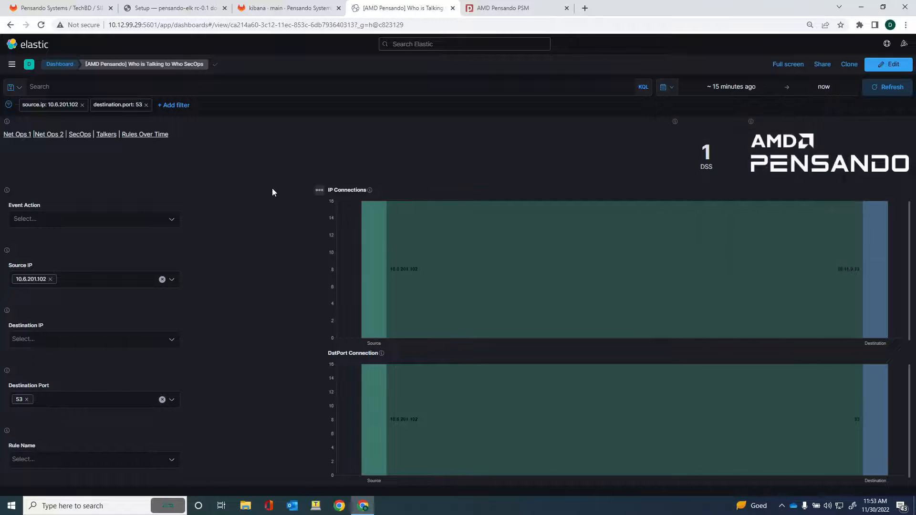